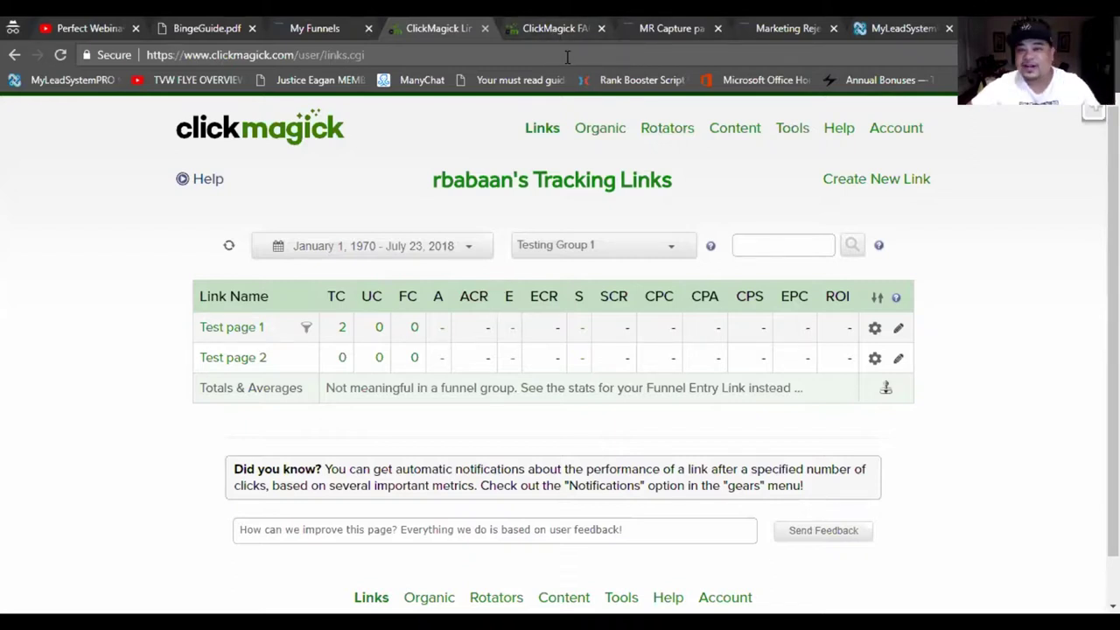
Create a new tracking link named testing1234 with tracking link ID CP1split
{"action": "left_click", "coordinate": [842, 182]}
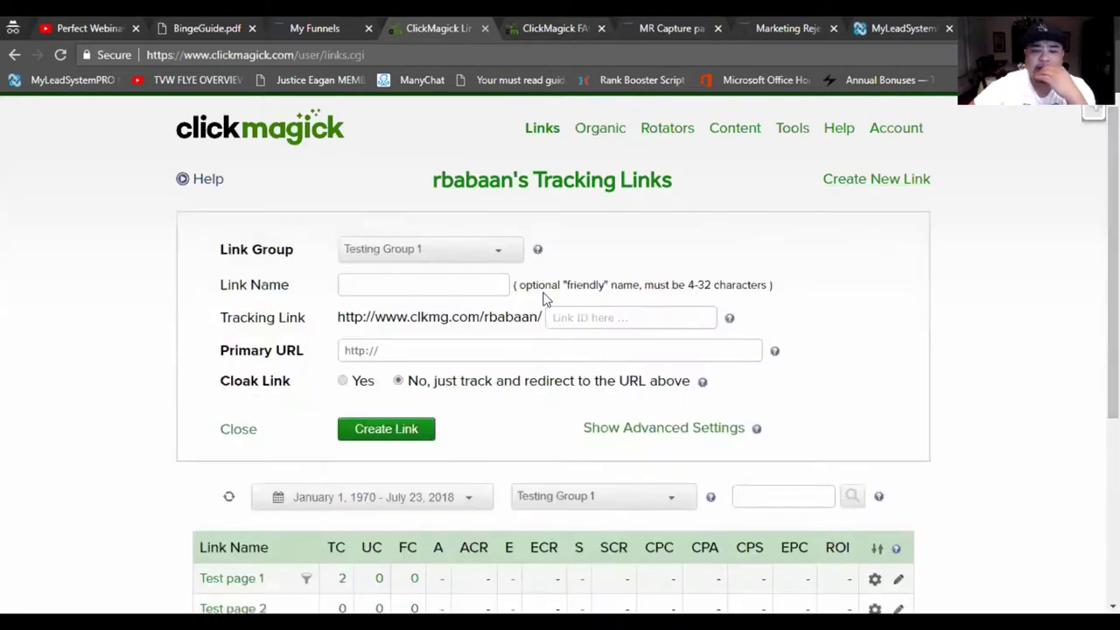
{"action": "left_click", "coordinate": [444, 283]}
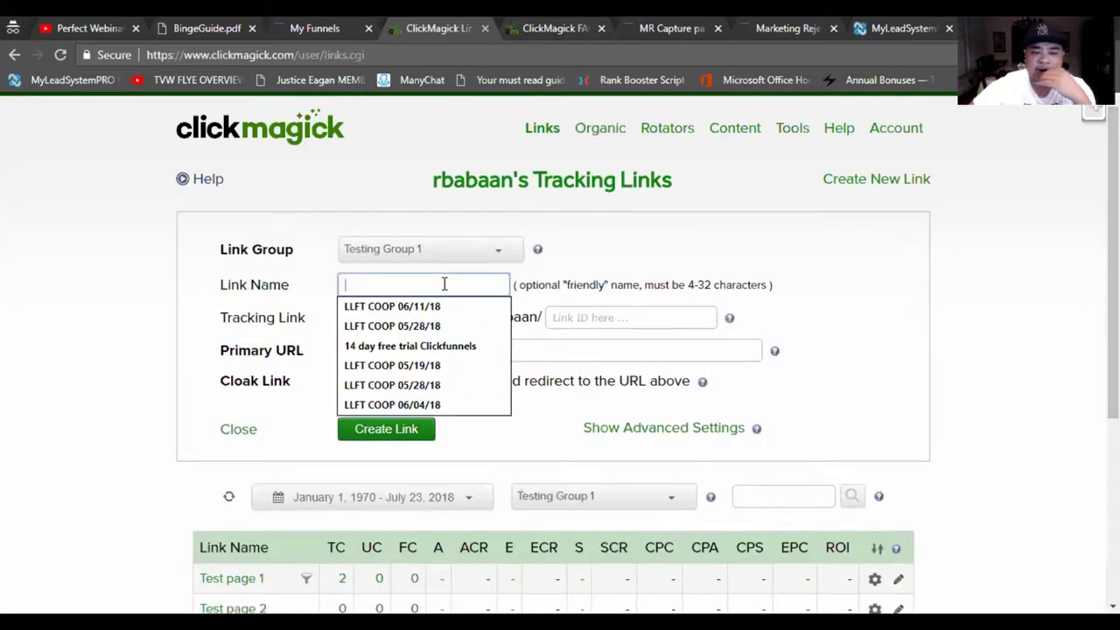
{"action": "type", "text": "testi"}
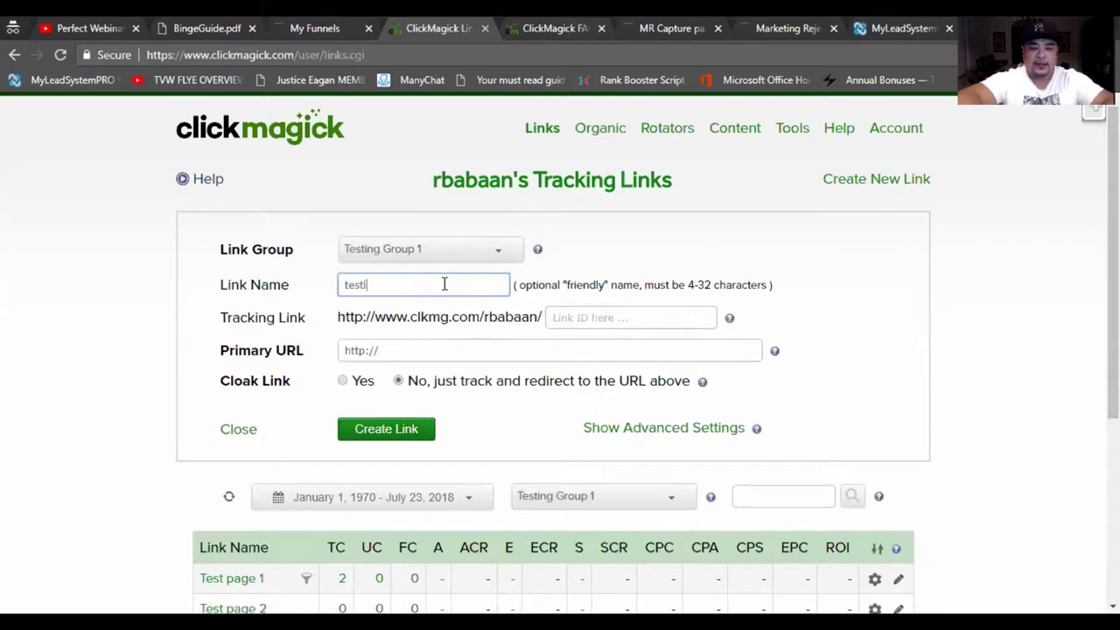
{"action": "type", "text": "ng12"}
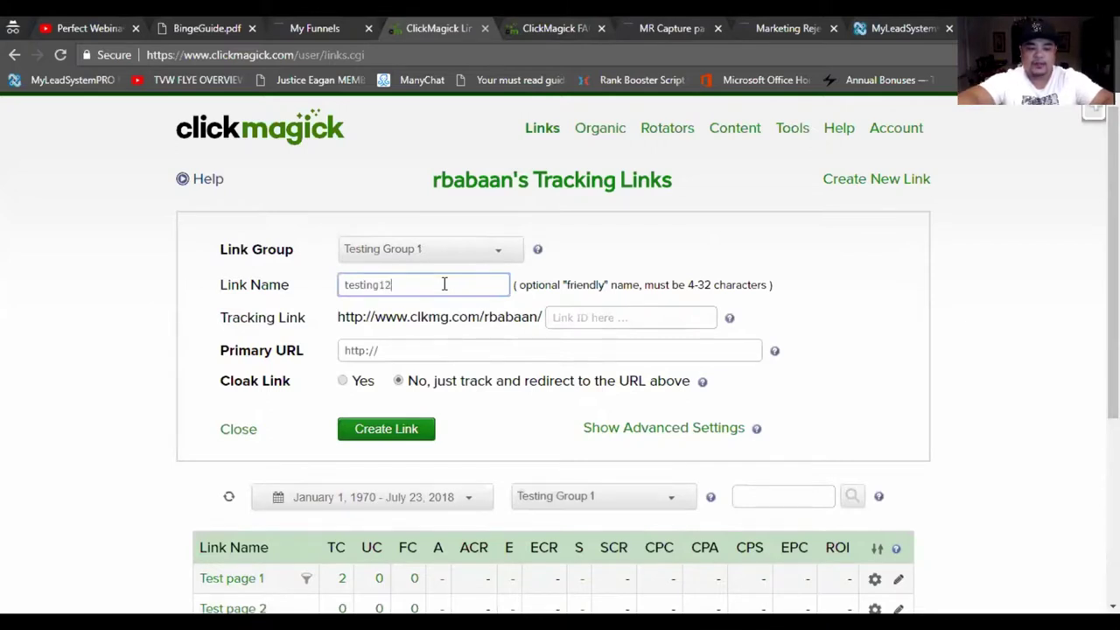
{"action": "type", "text": "34"}
{"action": "key", "text": "Tab"}
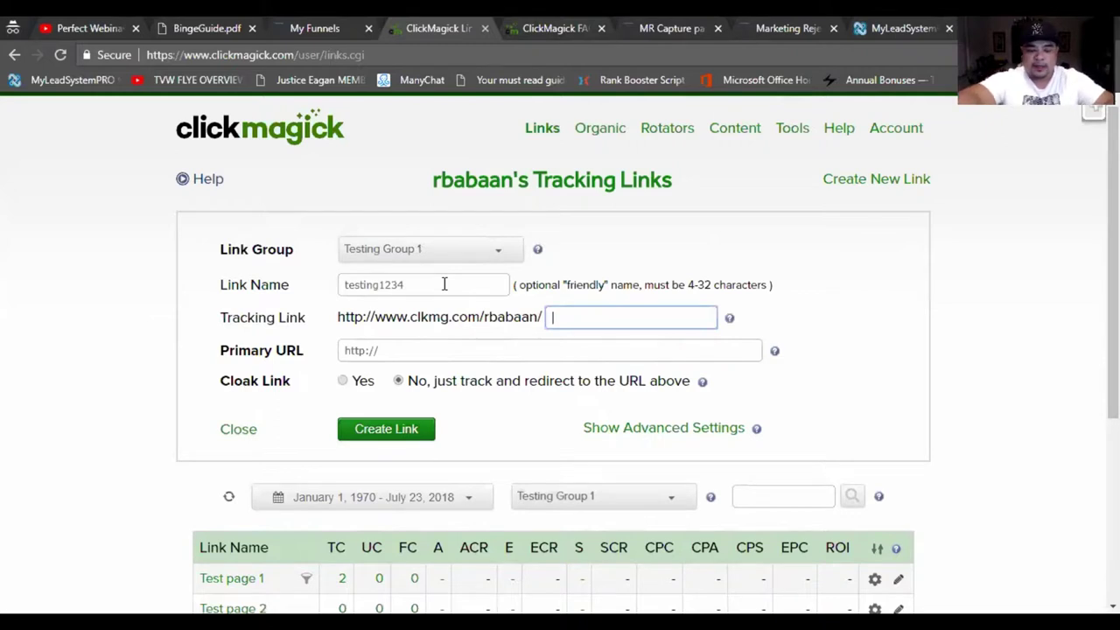
{"action": "type", "text": "CP"}
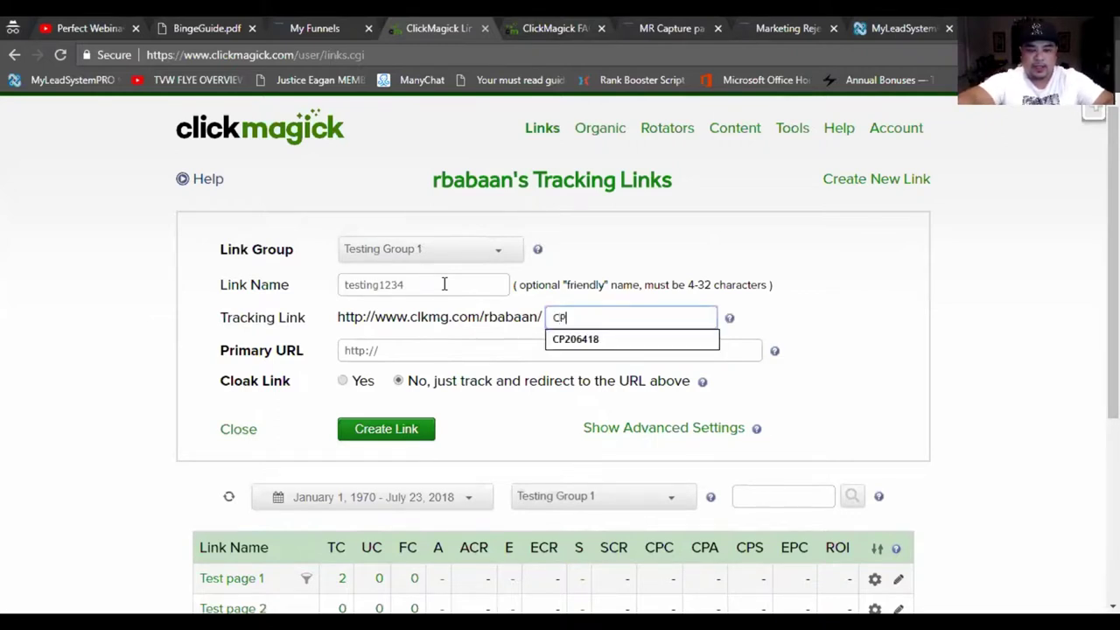
{"action": "type", "text": "1split"}
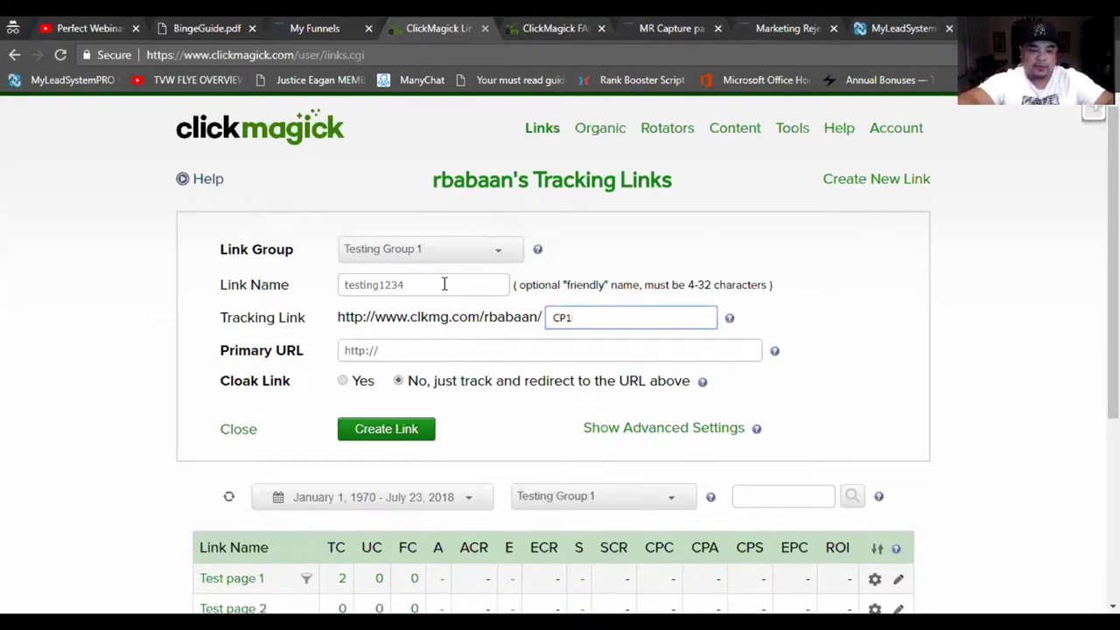
{"action": "key", "text": "BackSpace"}
{"action": "key", "text": "BackSpace"}
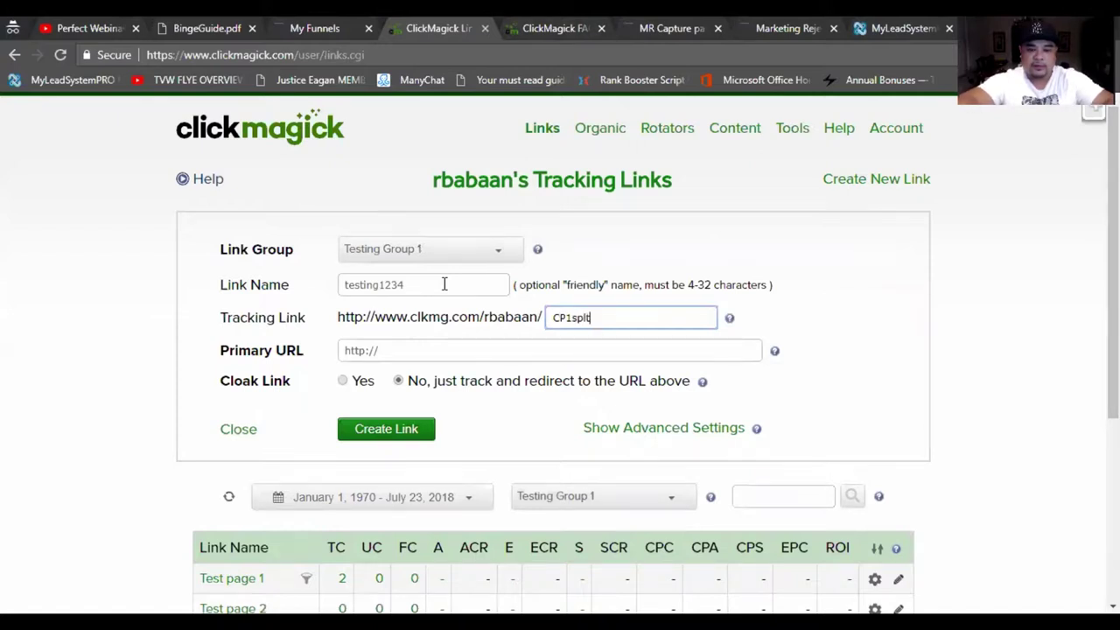
{"action": "type", "text": "it"}
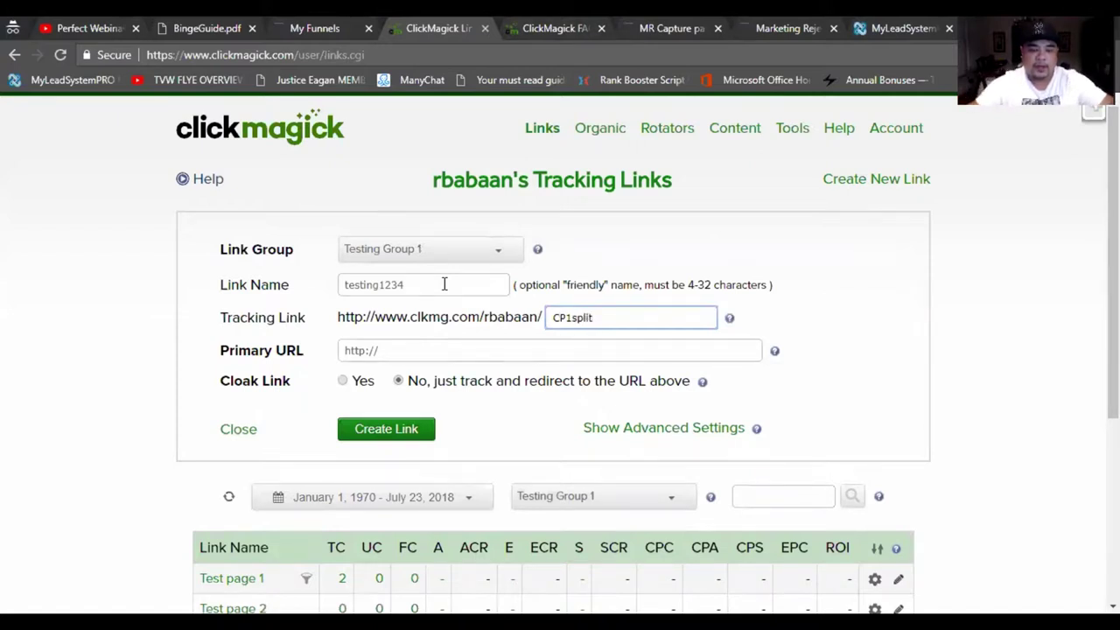
{"action": "left_click", "coordinate": [467, 350]}
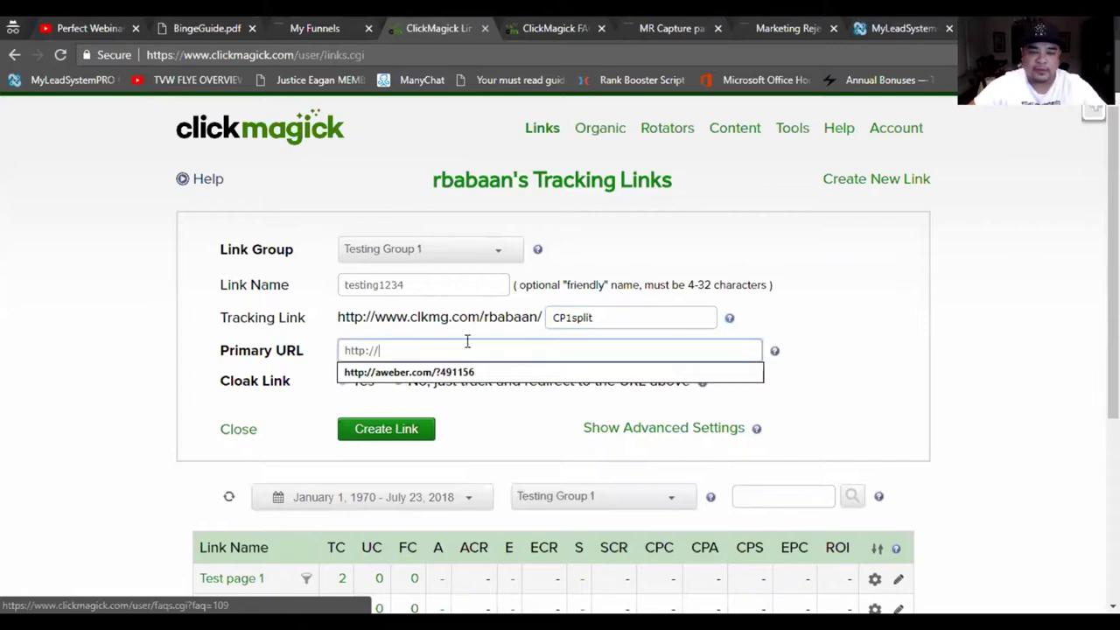
Compare the $10,000 capture page 1 with blue-button page 2, ending on capture page 1
{"action": "left_click", "coordinate": [658, 28]}
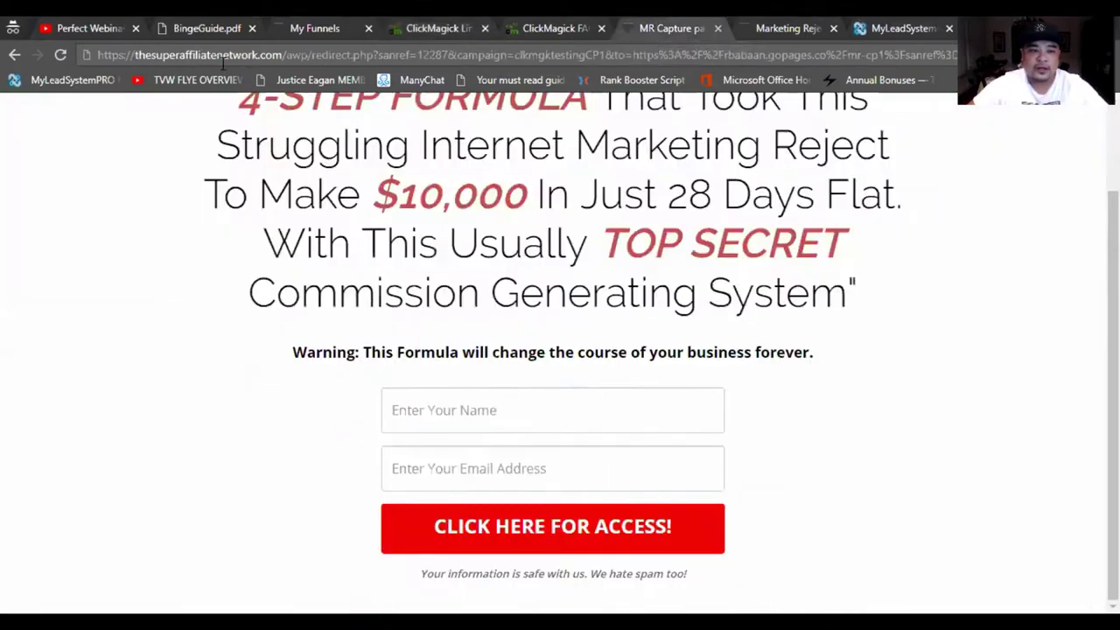
{"action": "scroll", "coordinate": [93, 317], "scroll_direction": "up", "scroll_amount": 3}
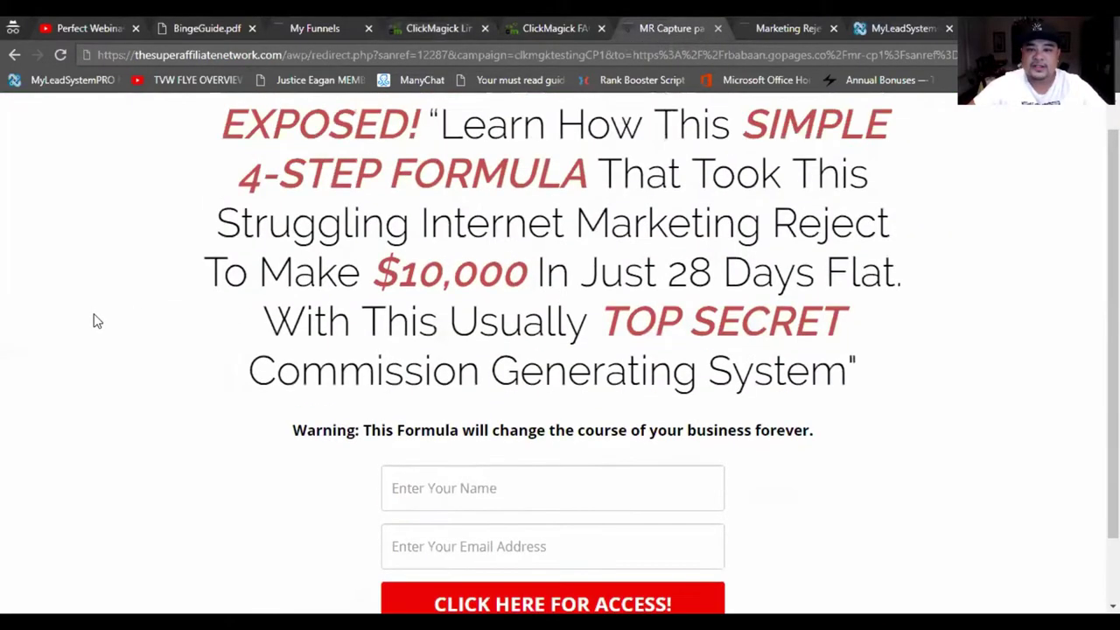
{"action": "scroll", "coordinate": [173, 324], "scroll_direction": "down", "scroll_amount": 3}
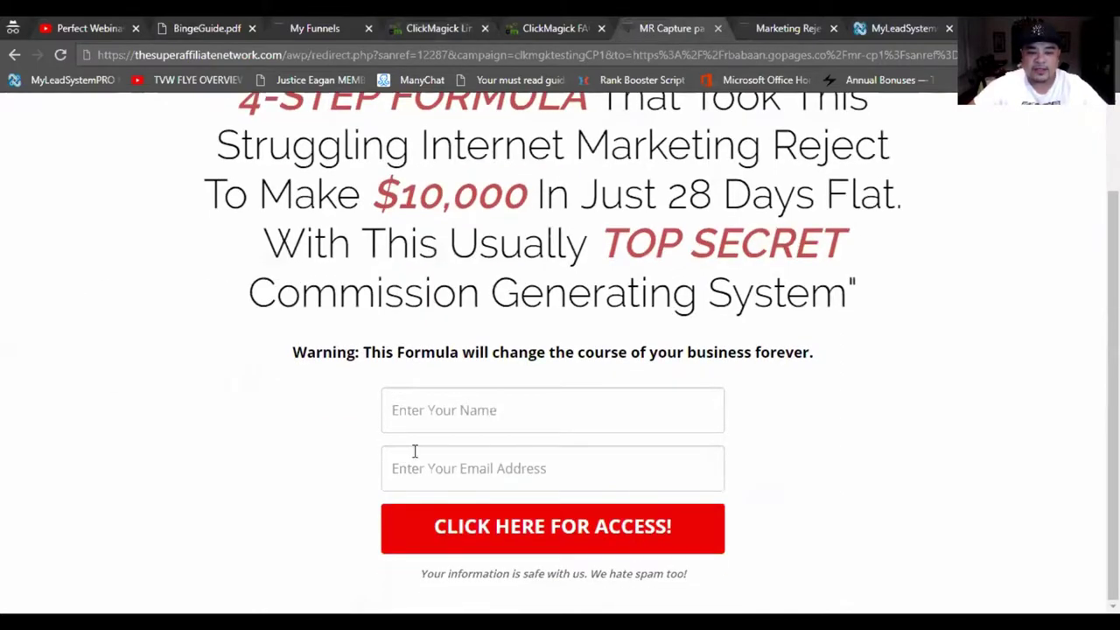
{"action": "scroll", "coordinate": [306, 361], "scroll_direction": "up", "scroll_amount": 3}
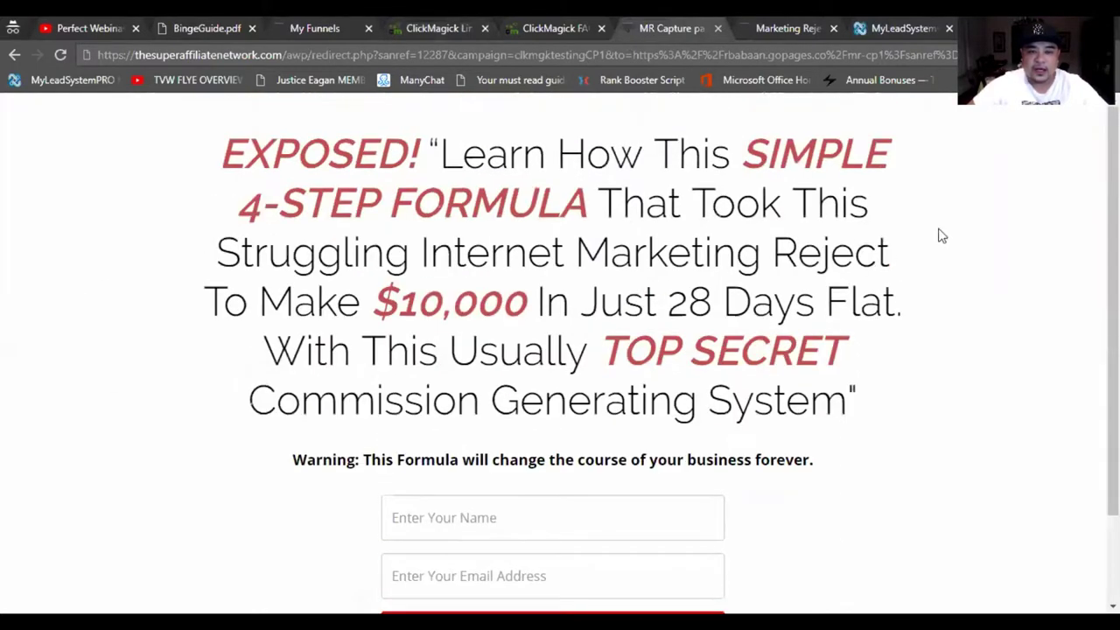
{"action": "left_click", "coordinate": [769, 29]}
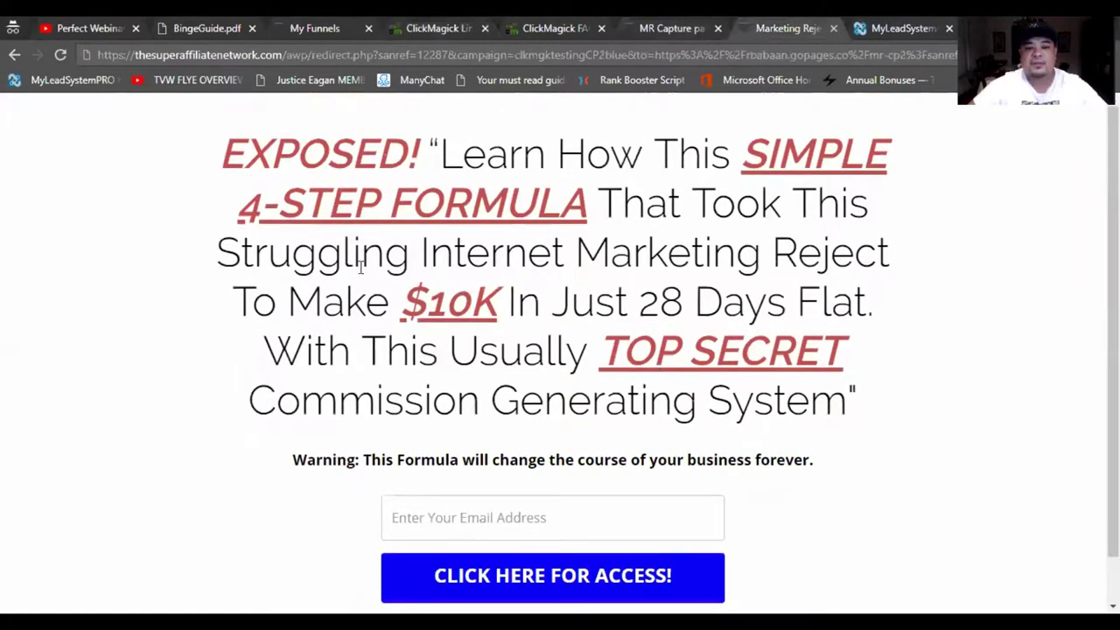
{"action": "left_click", "coordinate": [648, 30]}
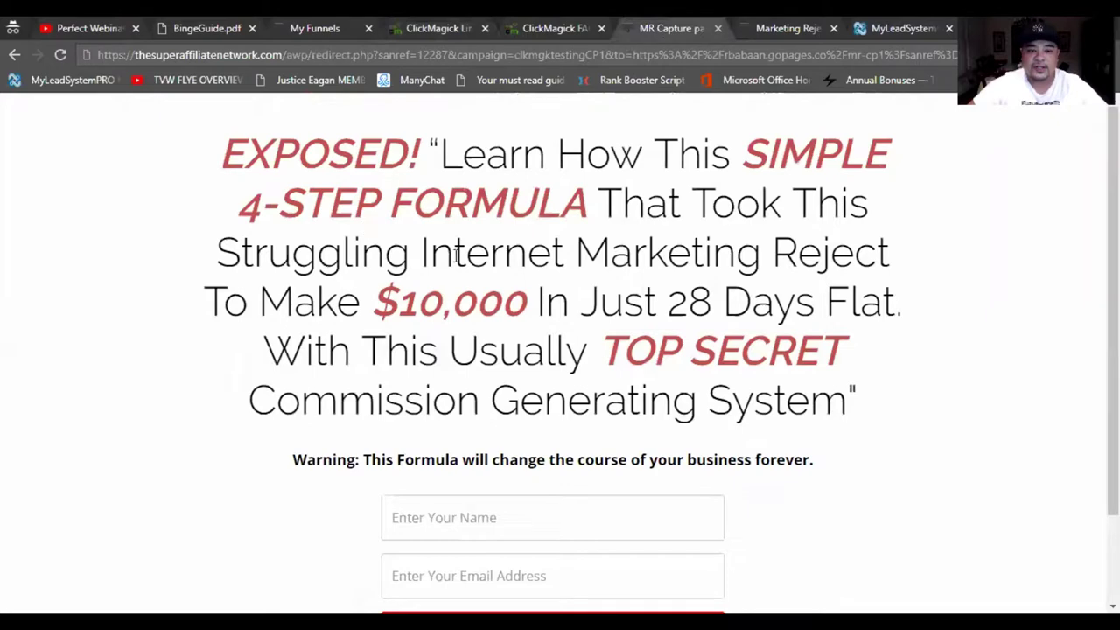
{"action": "left_click", "coordinate": [780, 28]}
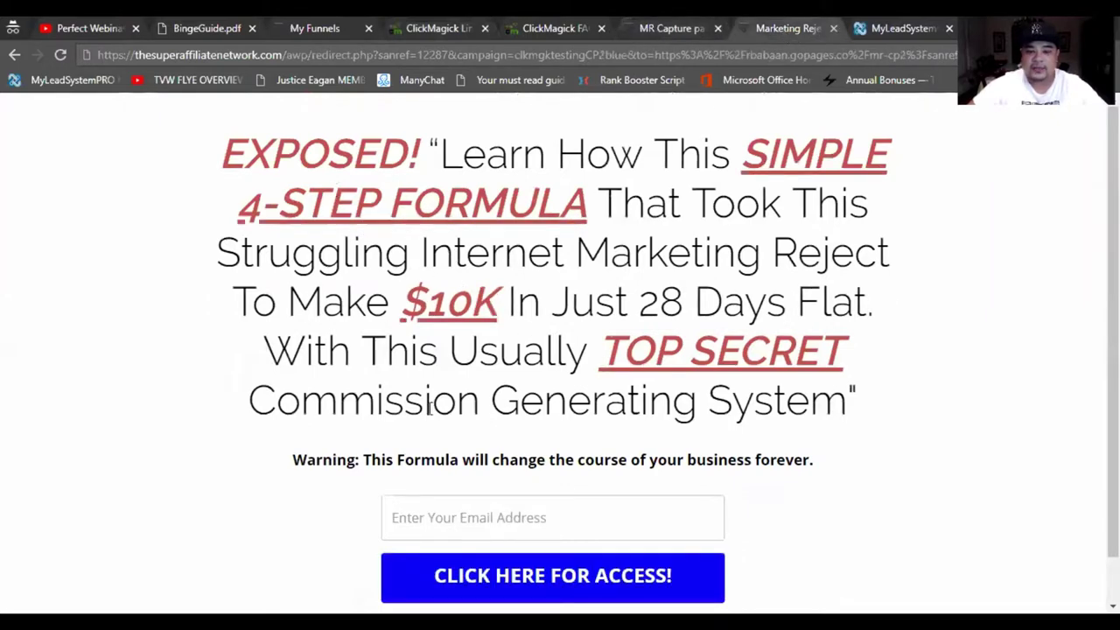
{"action": "scroll", "coordinate": [450, 412], "scroll_direction": "down", "scroll_amount": 1}
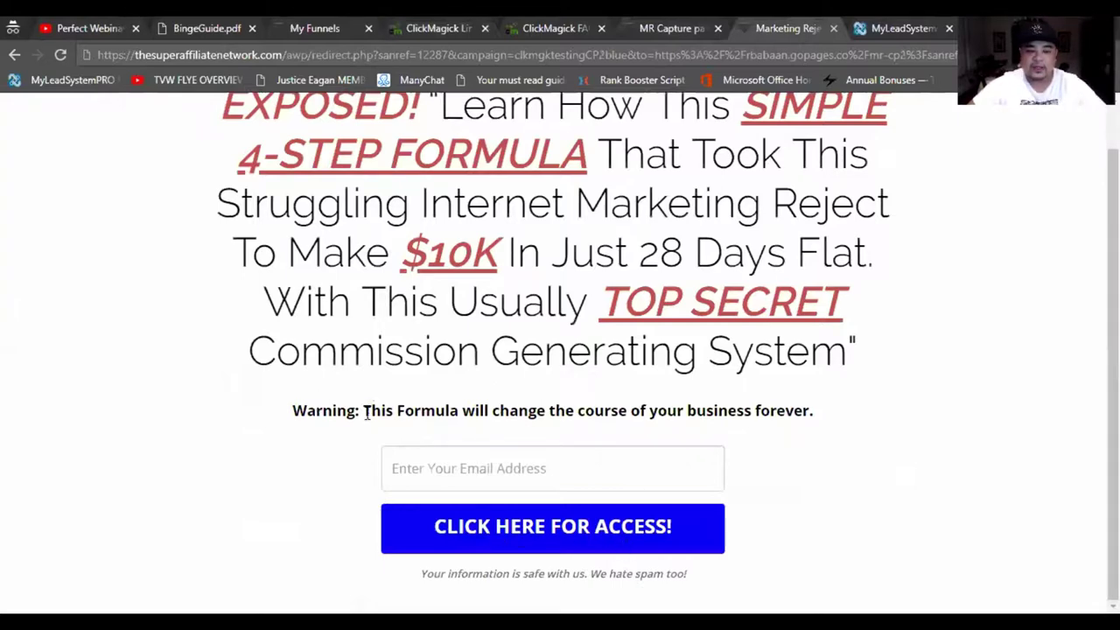
{"action": "left_click", "coordinate": [660, 32]}
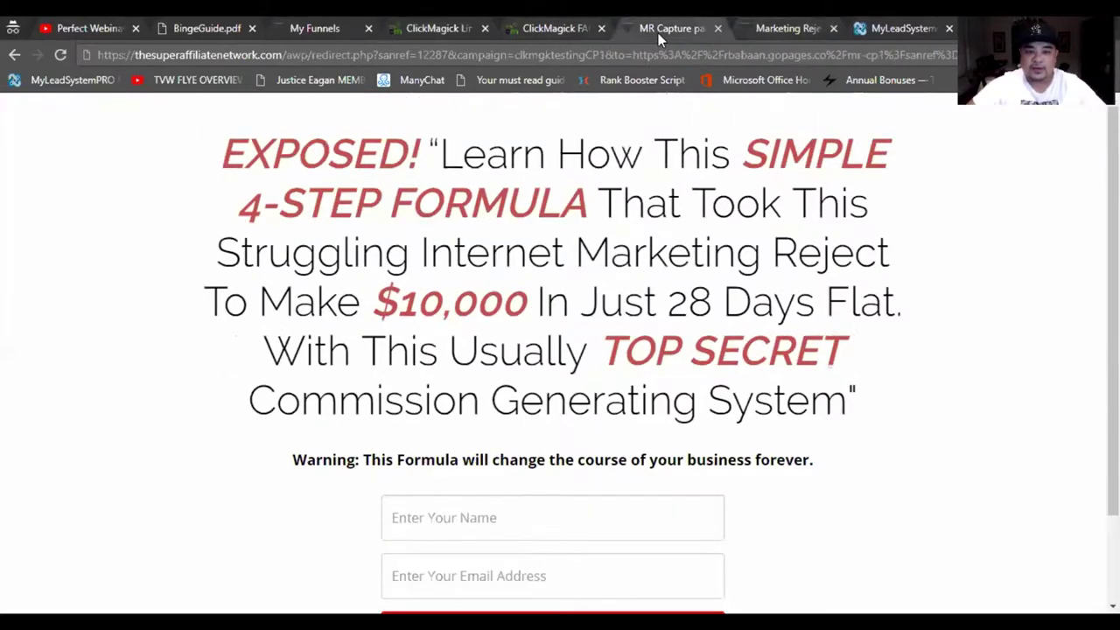
{"action": "left_click", "coordinate": [792, 29]}
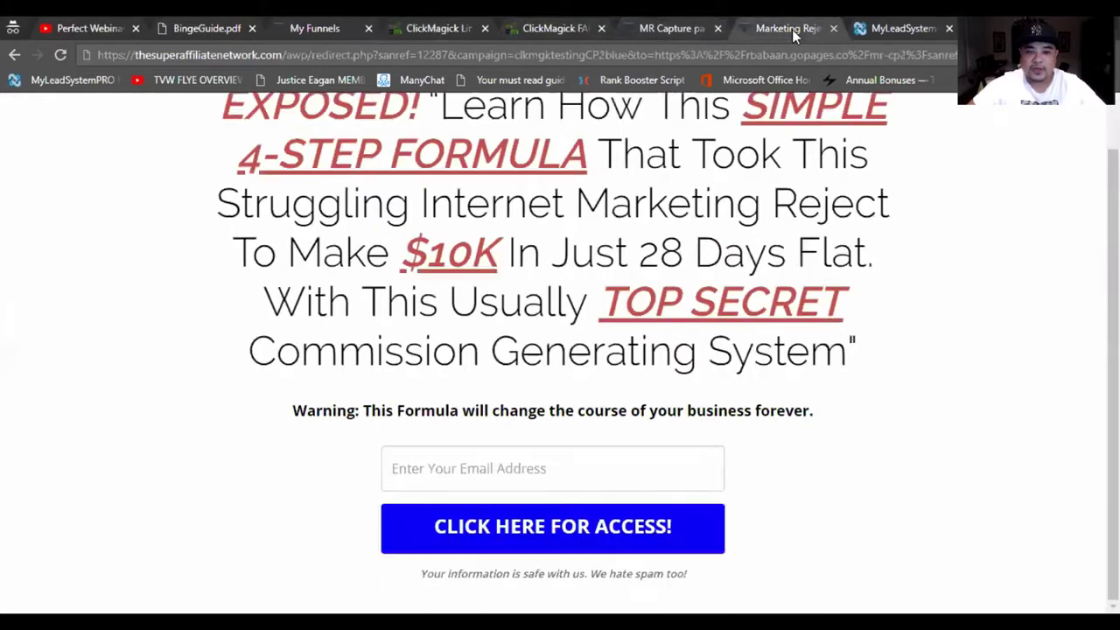
{"action": "left_click", "coordinate": [656, 29]}
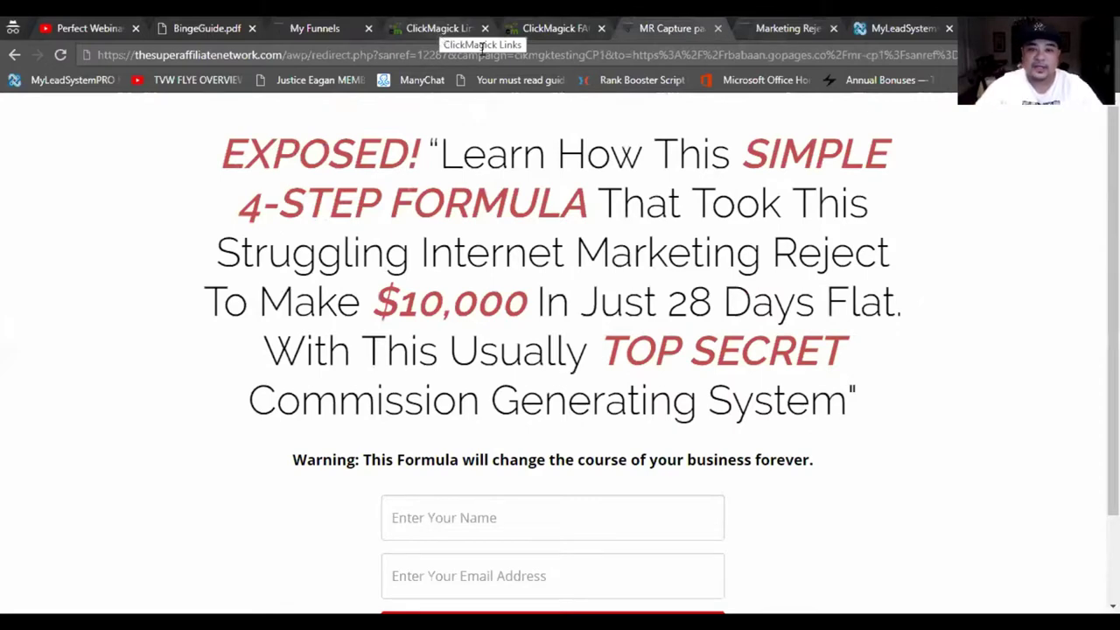
Copy capture page 1's address from the address bar
{"action": "left_click", "coordinate": [610, 57]}
{"action": "right_click", "coordinate": [609, 56]}
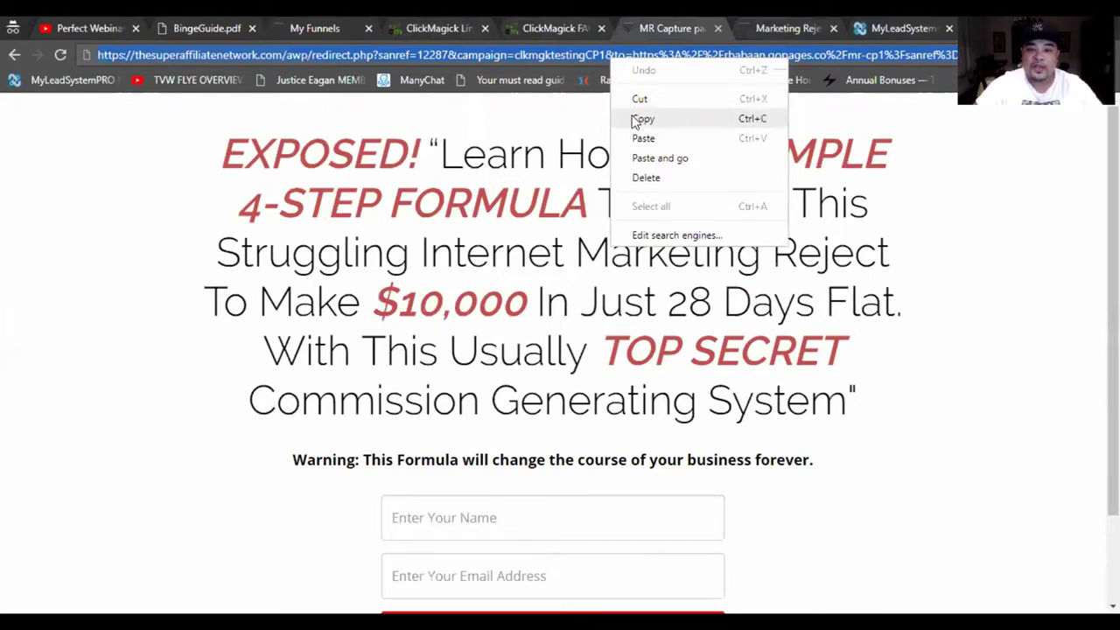
{"action": "left_click", "coordinate": [642, 118]}
Compare red-button page 1 with blue-button page 2, then return to the ClickMagick new-link form
{"action": "left_click", "coordinate": [777, 29]}
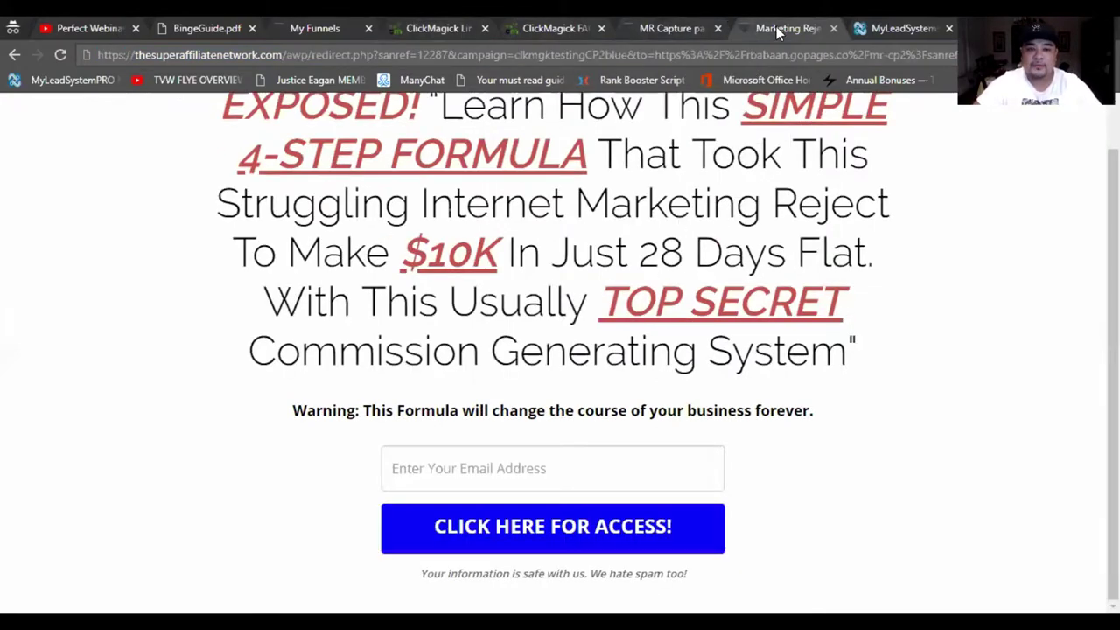
{"action": "left_click", "coordinate": [666, 27]}
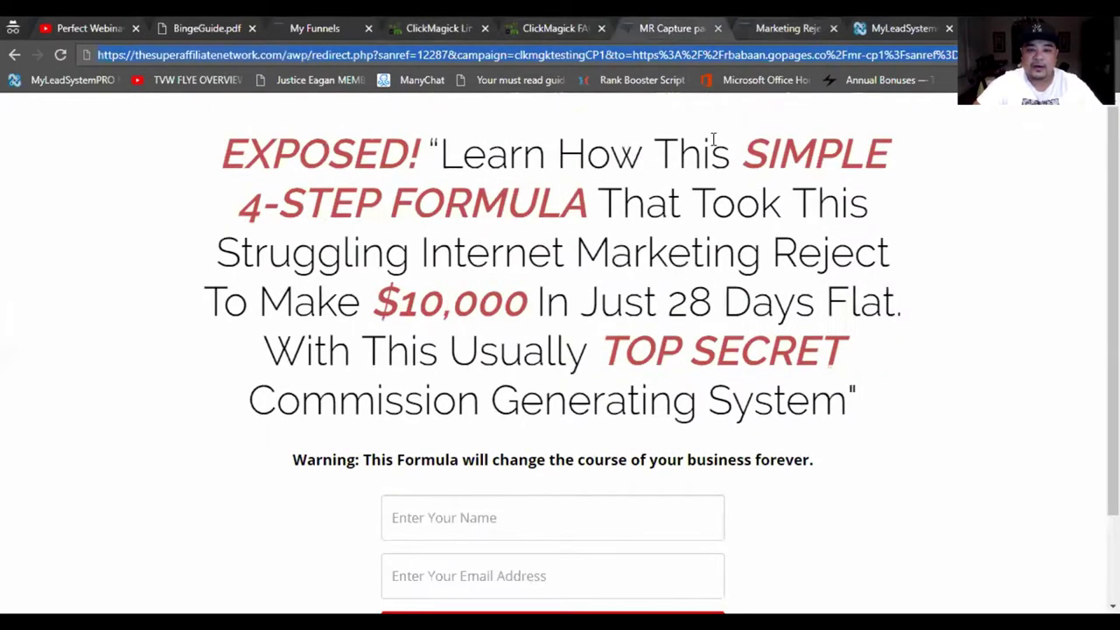
{"action": "scroll", "coordinate": [644, 221], "scroll_direction": "down", "scroll_amount": 1}
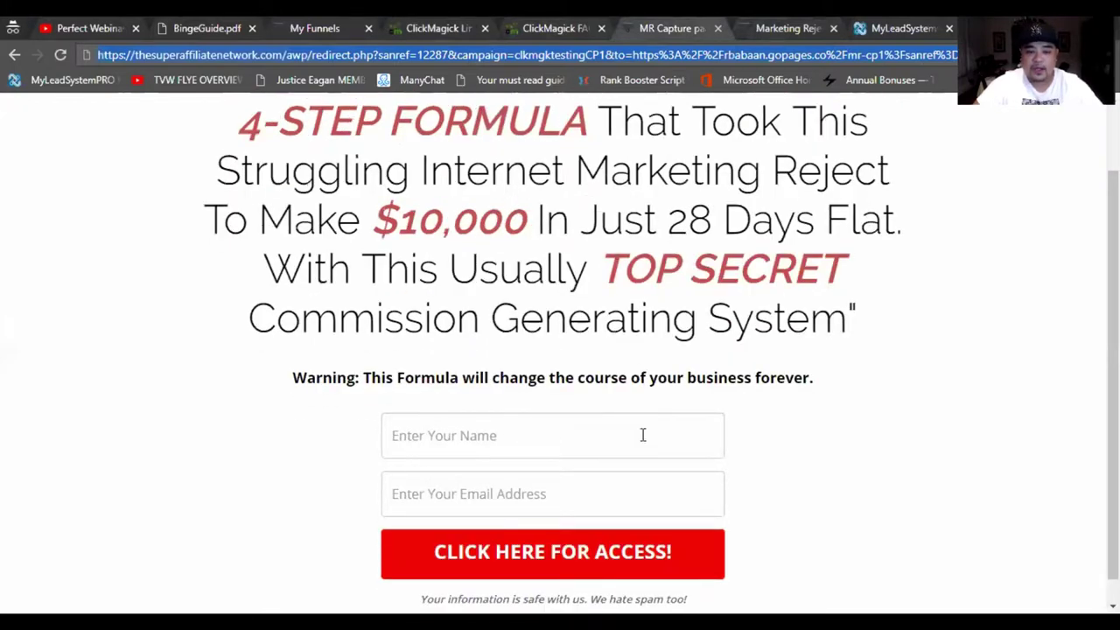
{"action": "left_click", "coordinate": [782, 32]}
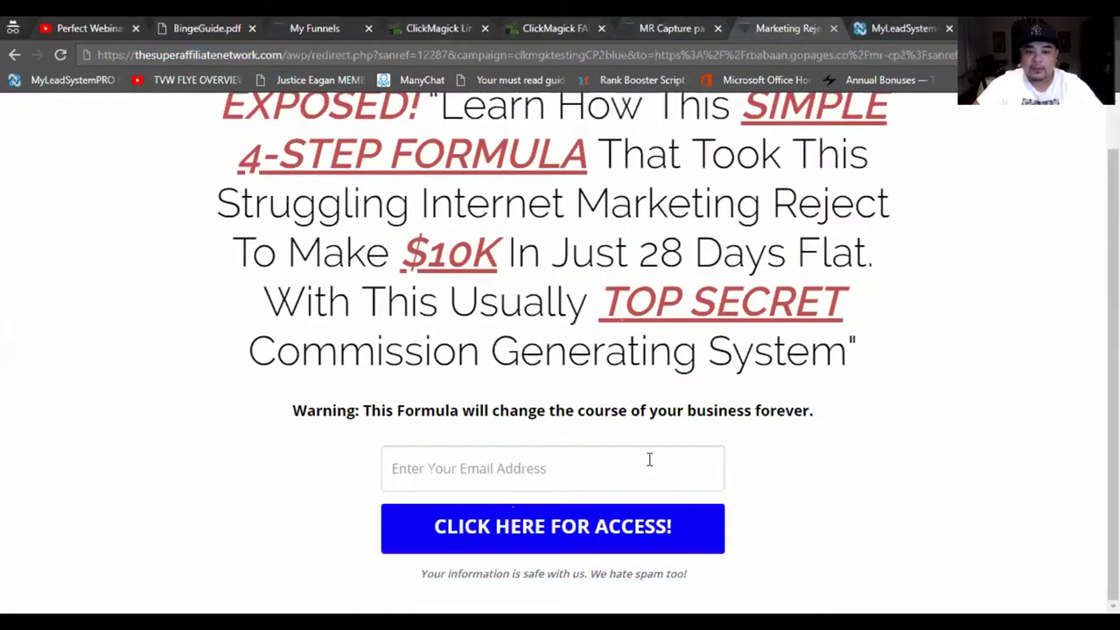
{"action": "left_click", "coordinate": [662, 28]}
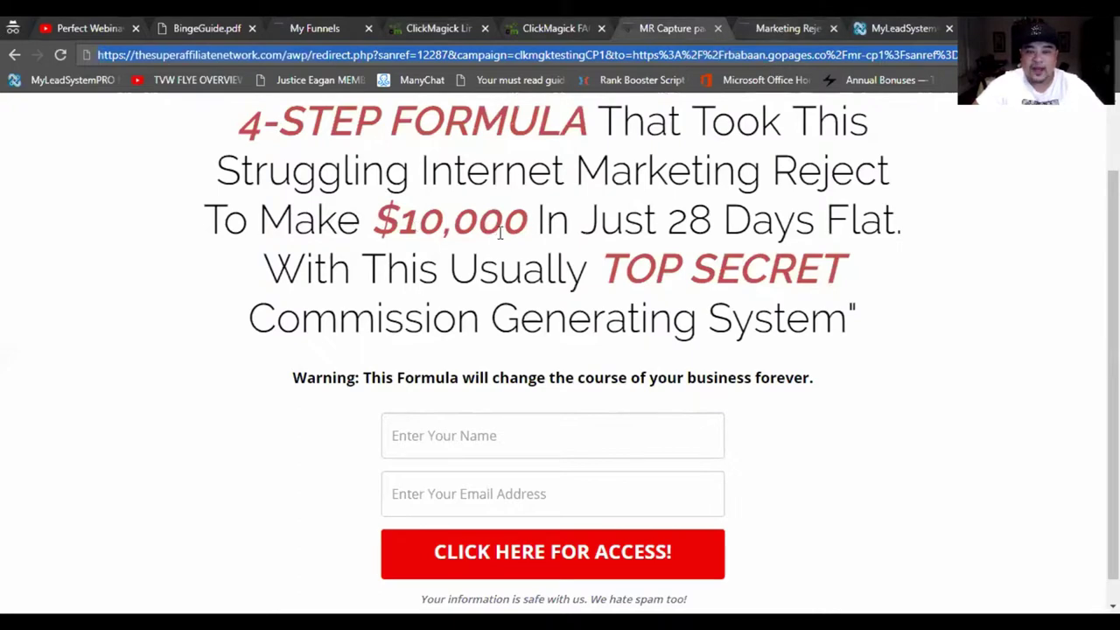
{"action": "left_click", "coordinate": [767, 29]}
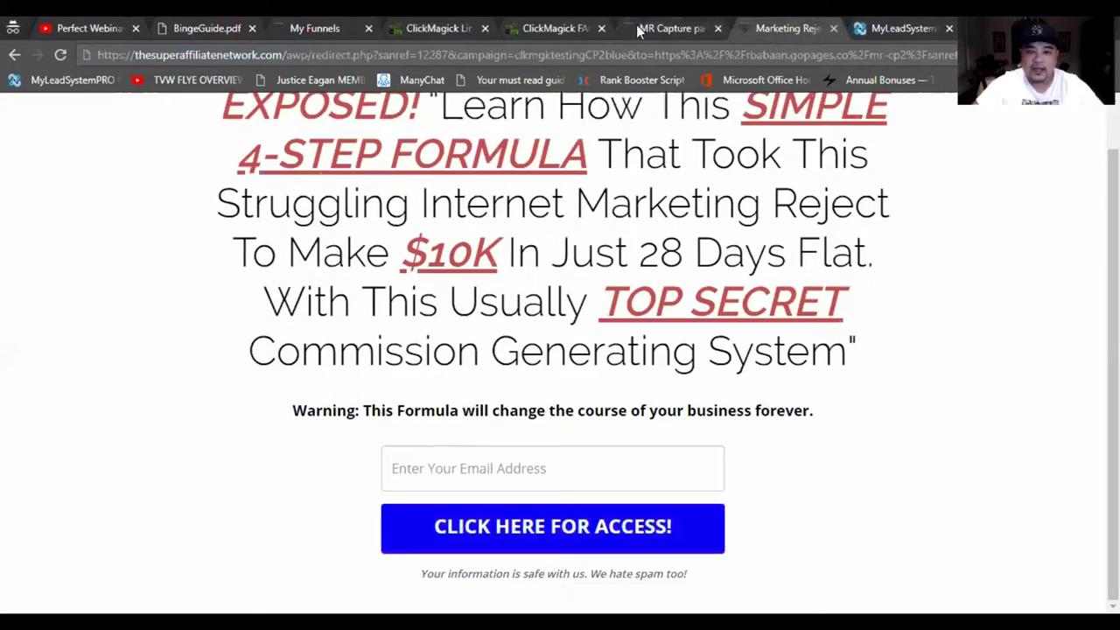
{"action": "left_click", "coordinate": [678, 31]}
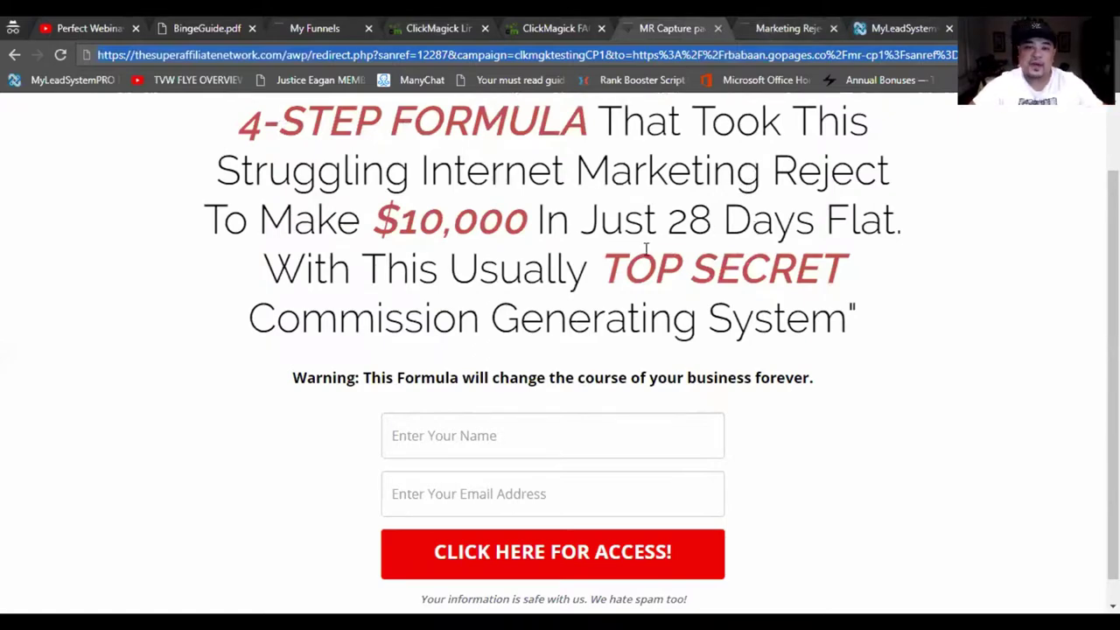
{"action": "left_click", "coordinate": [440, 29]}
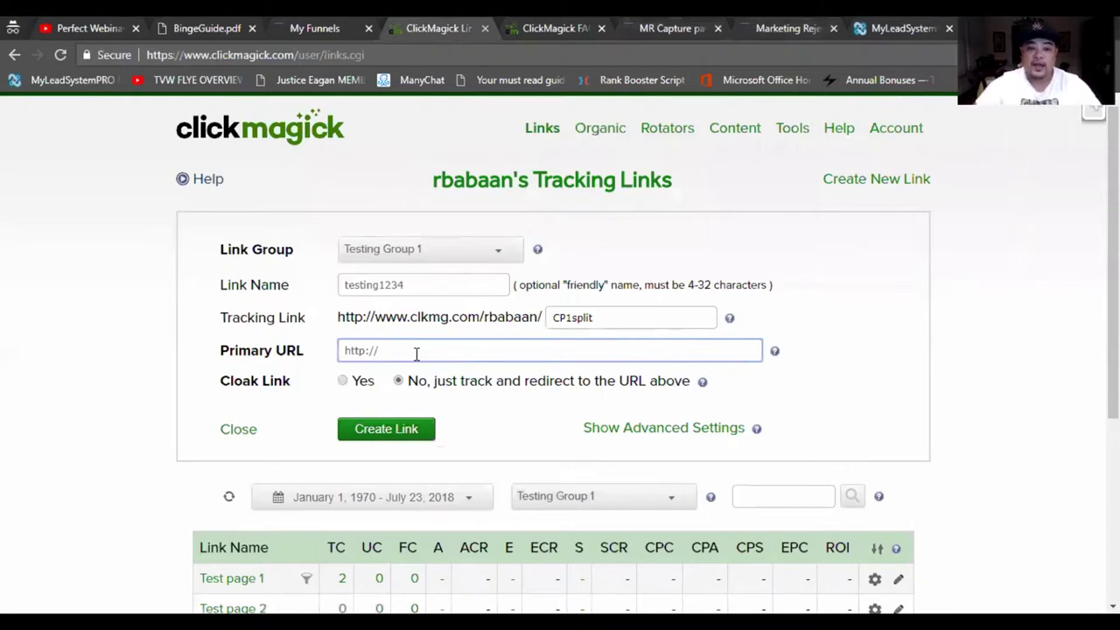
Copy capture page 1's address from its tab's address bar
{"action": "left_click", "coordinate": [671, 27]}
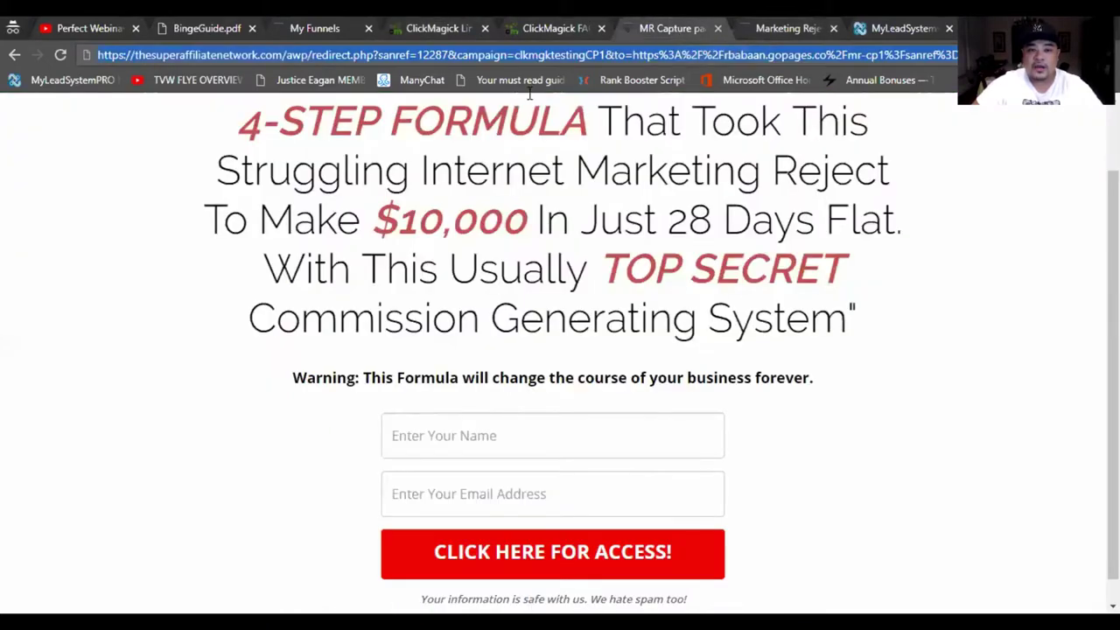
{"action": "left_click", "coordinate": [495, 54]}
{"action": "right_click", "coordinate": [496, 54]}
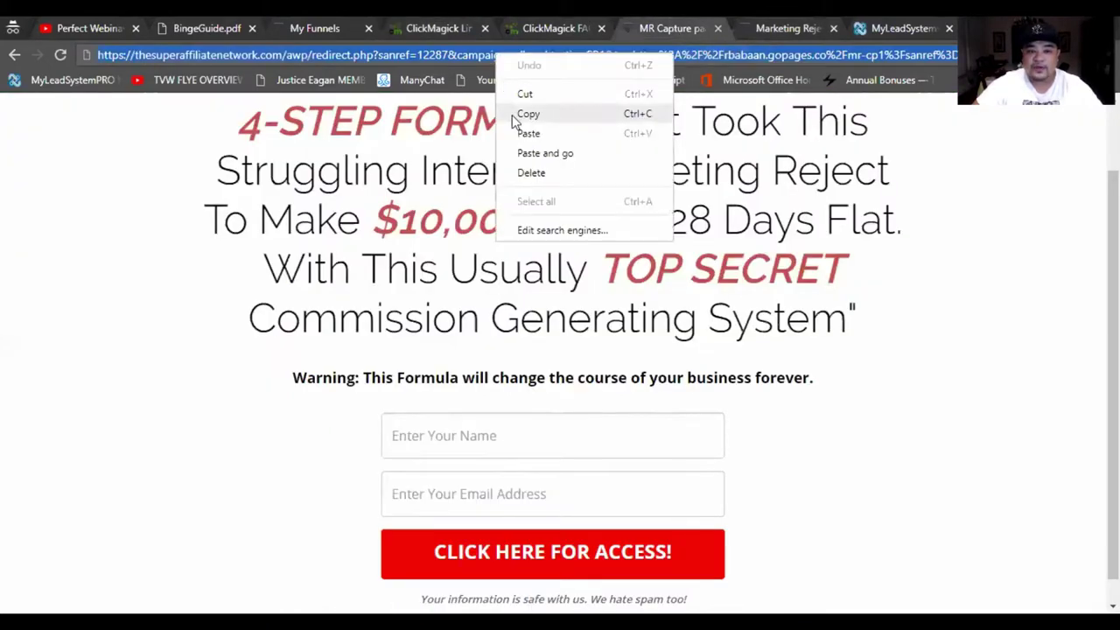
{"action": "left_click", "coordinate": [525, 114]}
Paste the page 1 address as Primary URL and create the testing1234 link
{"action": "left_click", "coordinate": [450, 28]}
{"action": "left_click", "coordinate": [381, 351]}
{"action": "key", "text": "ctrl+a"}
{"action": "right_click", "coordinate": [390, 351]}
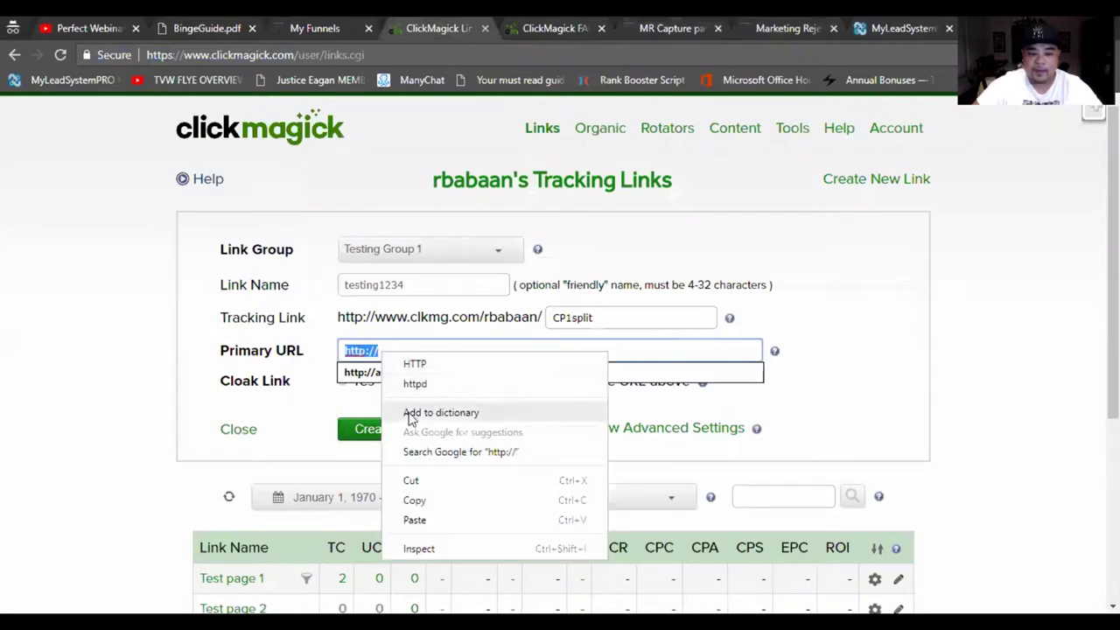
{"action": "left_click", "coordinate": [401, 523]}
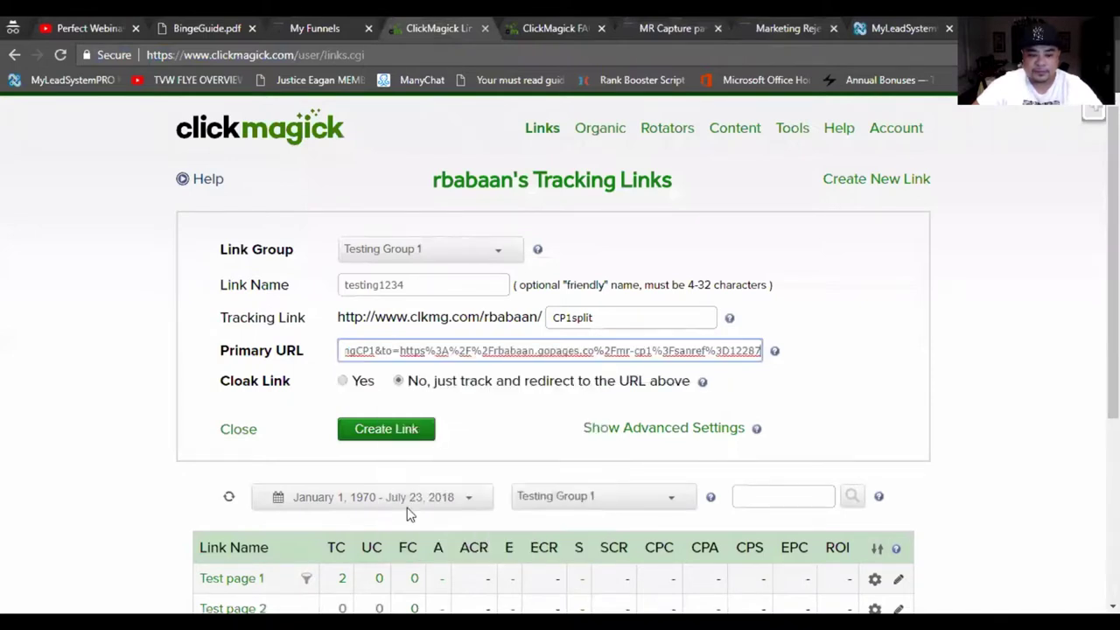
{"action": "left_click", "coordinate": [529, 407]}
{"action": "left_click", "coordinate": [415, 430]}
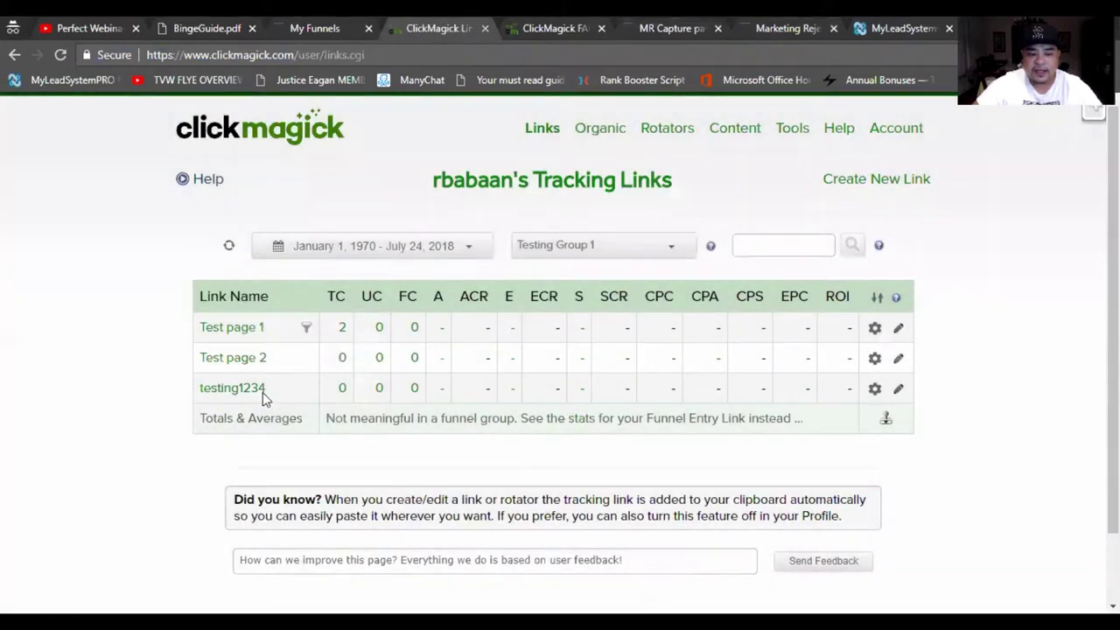
Open Split Testing settings for testing1234, then bring up blue-button page 2 (clkmgktestingCP2blue)
{"action": "left_click", "coordinate": [241, 387]}
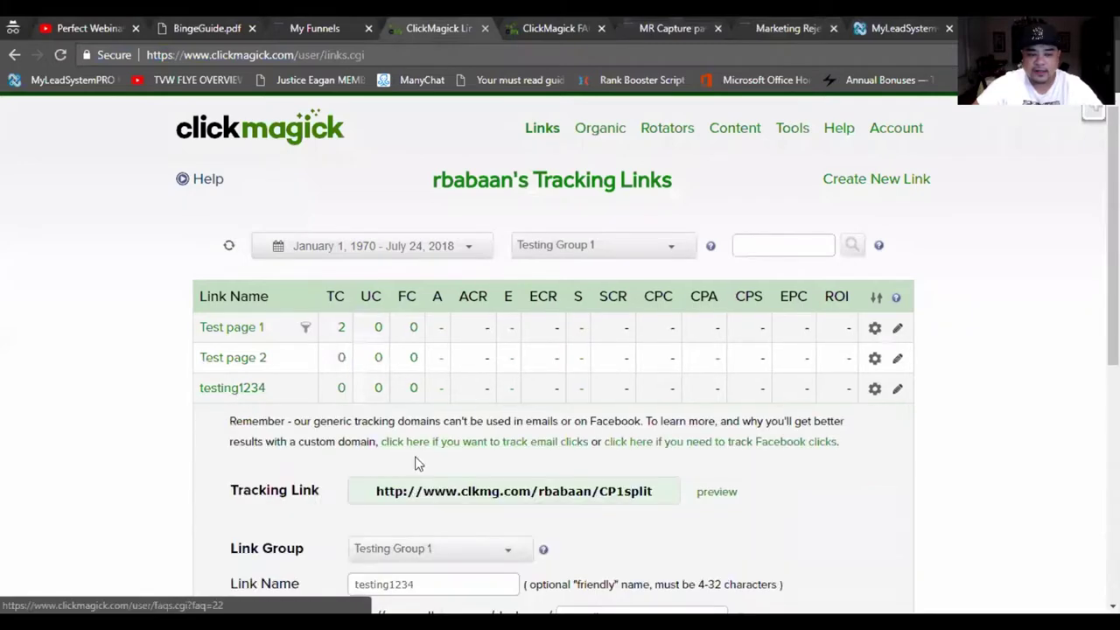
{"action": "scroll", "coordinate": [419, 459], "scroll_direction": "down", "scroll_amount": 2}
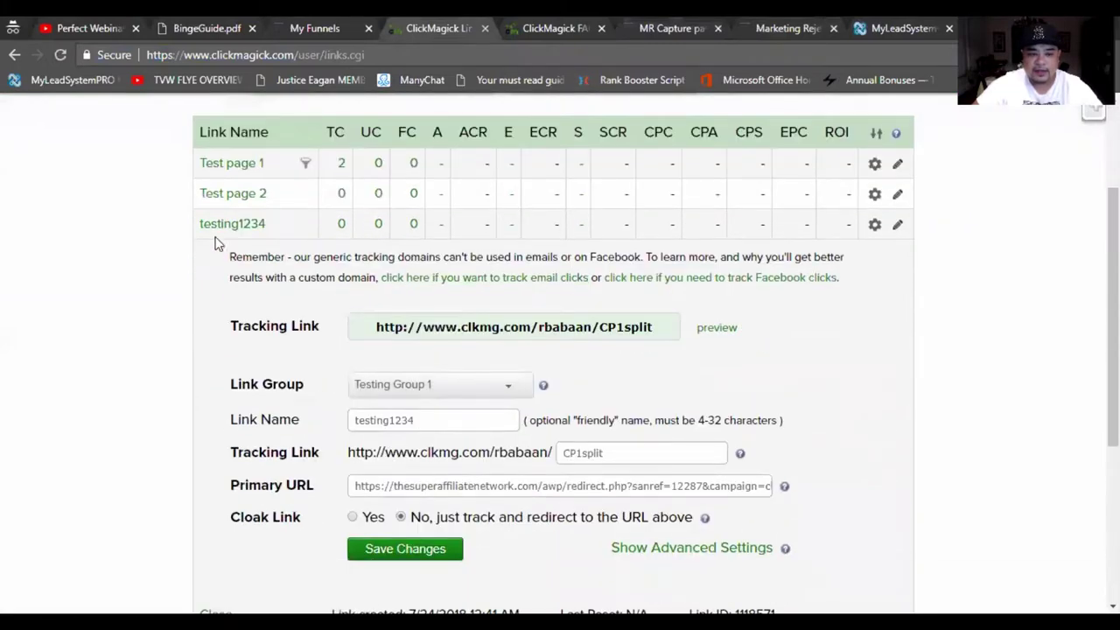
{"action": "left_click", "coordinate": [874, 225]}
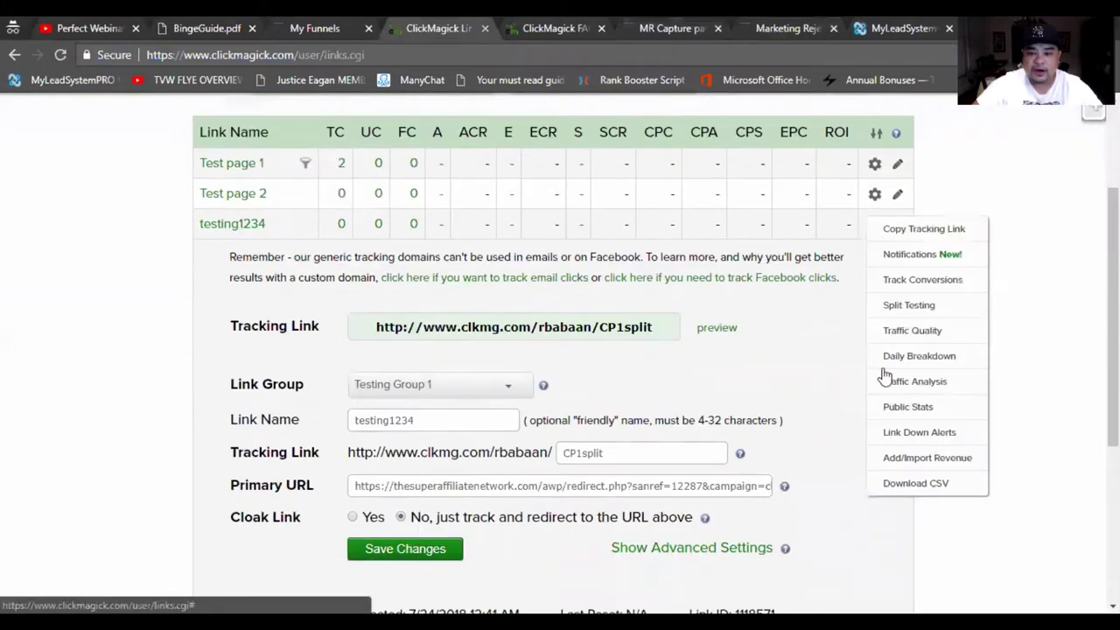
{"action": "left_click", "coordinate": [910, 307]}
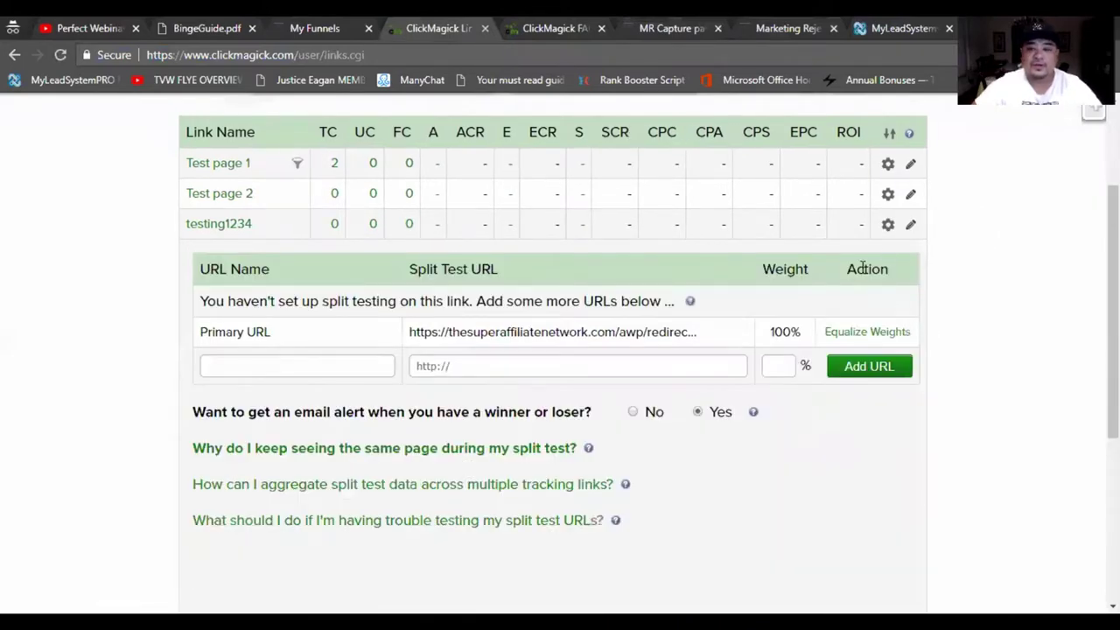
{"action": "left_click", "coordinate": [767, 29]}
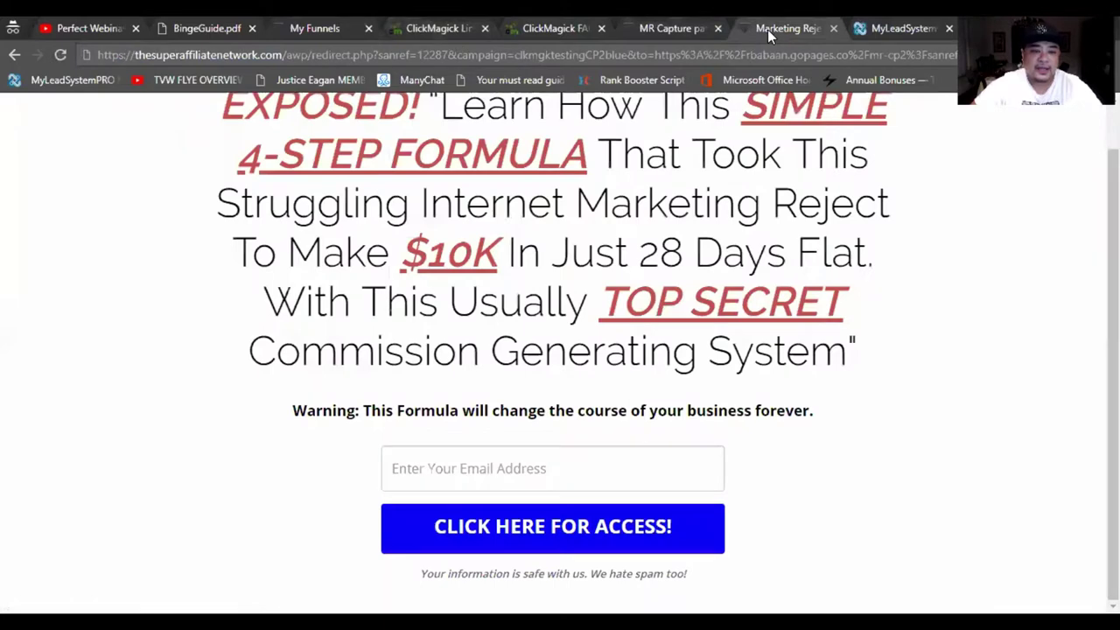
{"action": "double_click", "coordinate": [564, 54]}
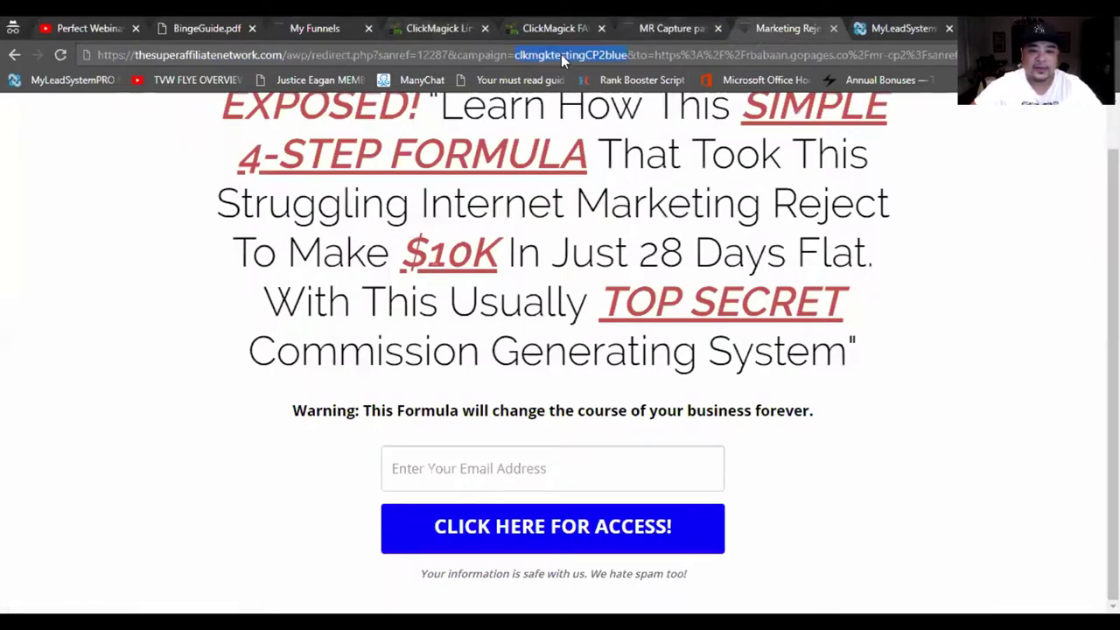
Paste the blue-button page 2 address into the new Split Test URL field
{"action": "left_click", "coordinate": [561, 54]}
{"action": "right_click", "coordinate": [560, 54]}
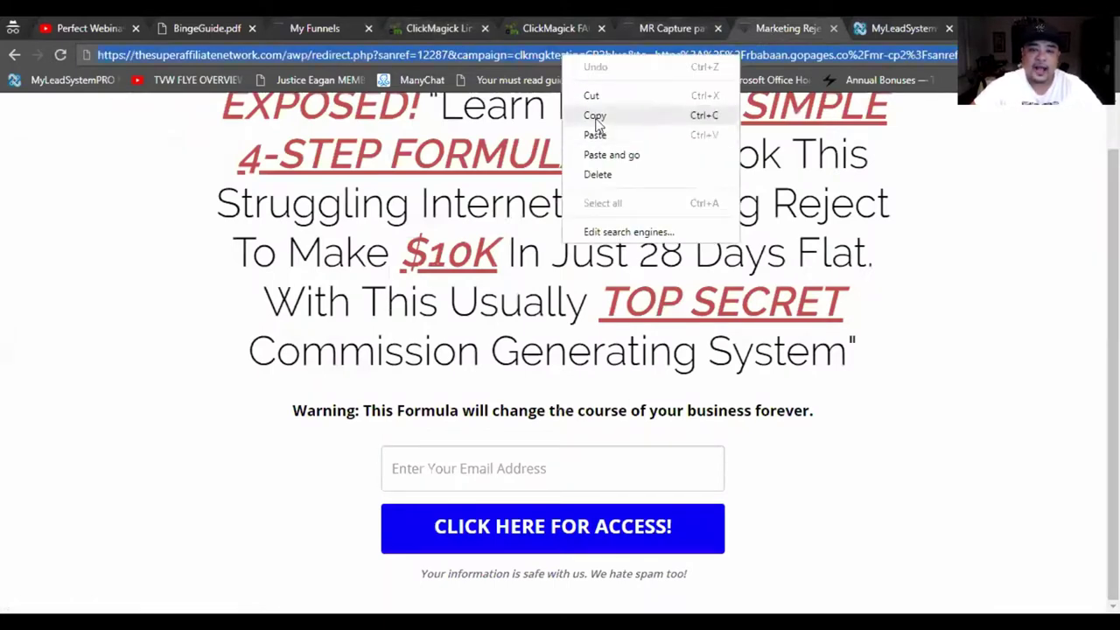
{"action": "left_click", "coordinate": [596, 113]}
{"action": "left_click", "coordinate": [460, 32]}
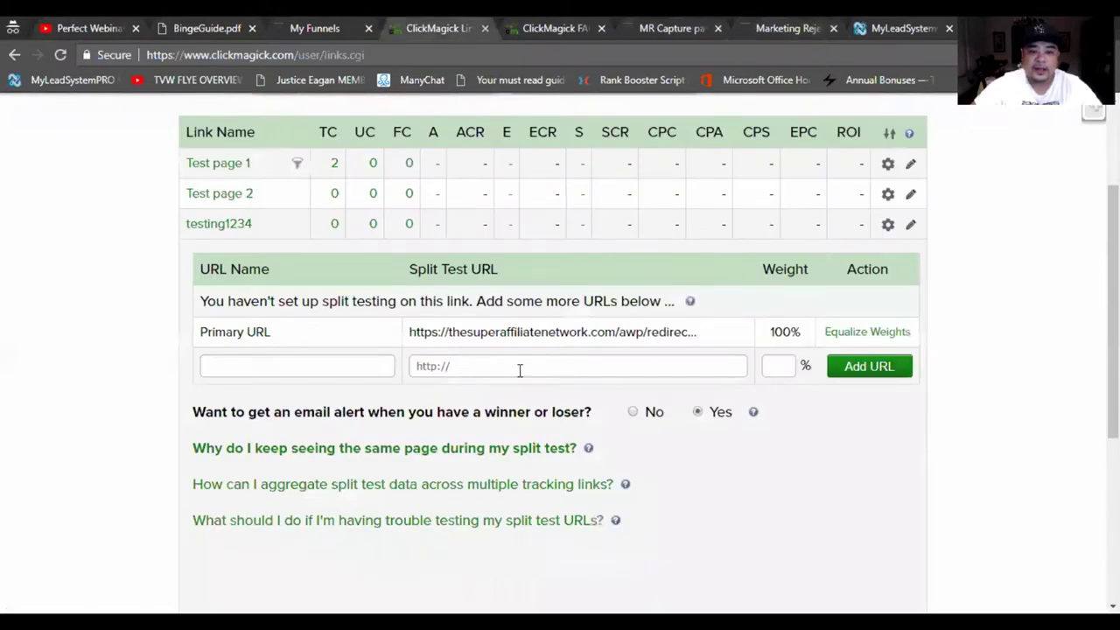
{"action": "left_click", "coordinate": [475, 364]}
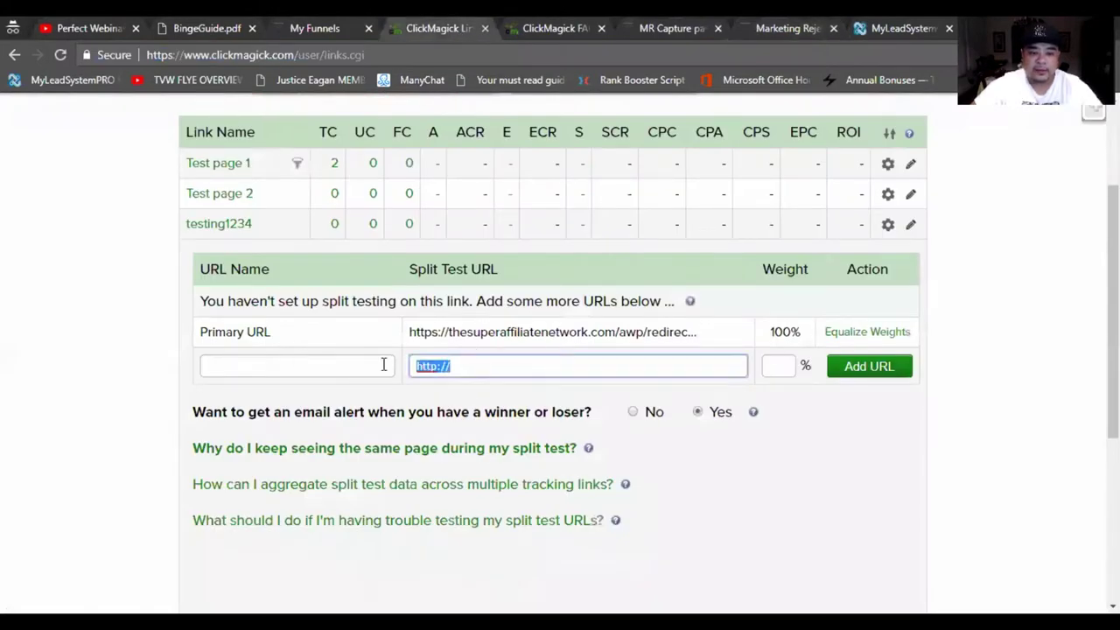
{"action": "right_click", "coordinate": [451, 369]}
{"action": "left_click", "coordinate": [483, 536]}
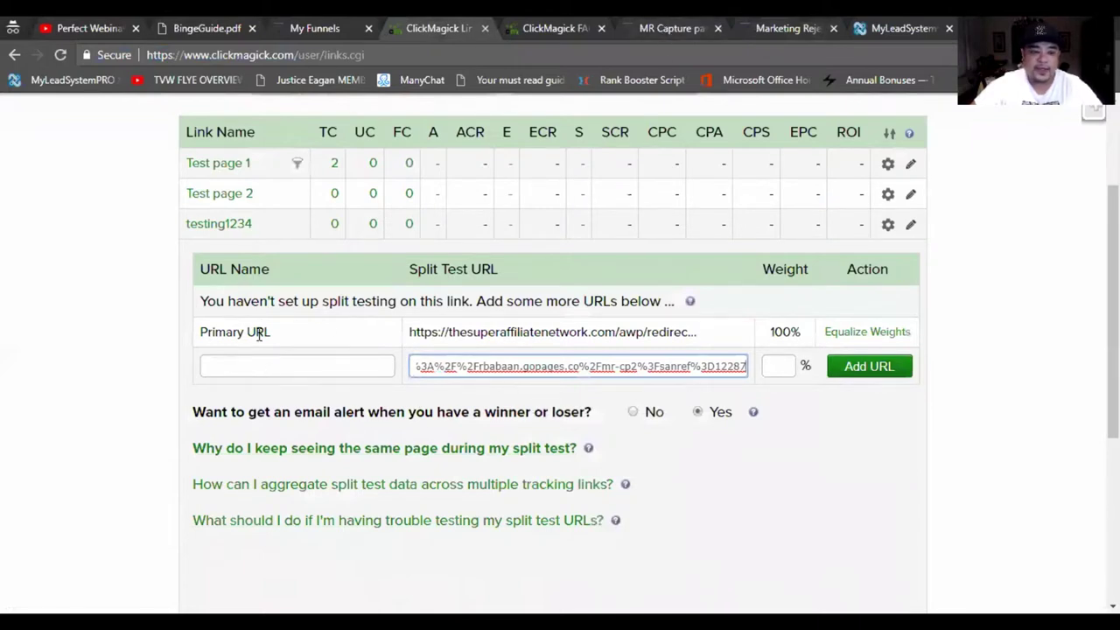
Give the new split-test entry weight 50 and equalize the weights
{"action": "left_click_drag", "start_coordinate": [269, 332], "coordinate": [226, 331]}
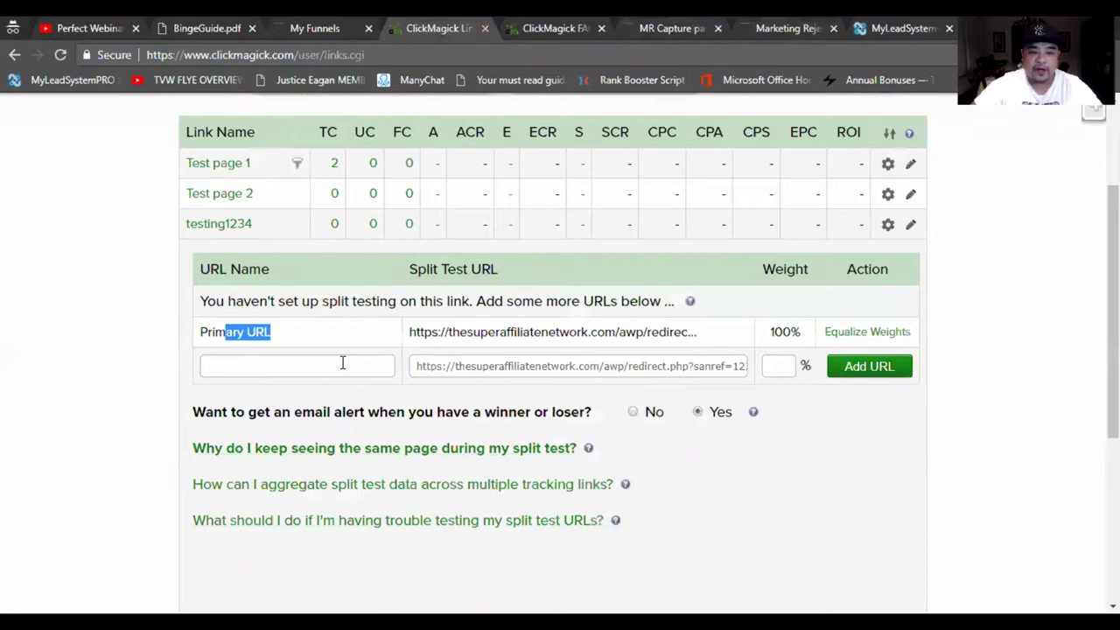
{"action": "left_click", "coordinate": [780, 29]}
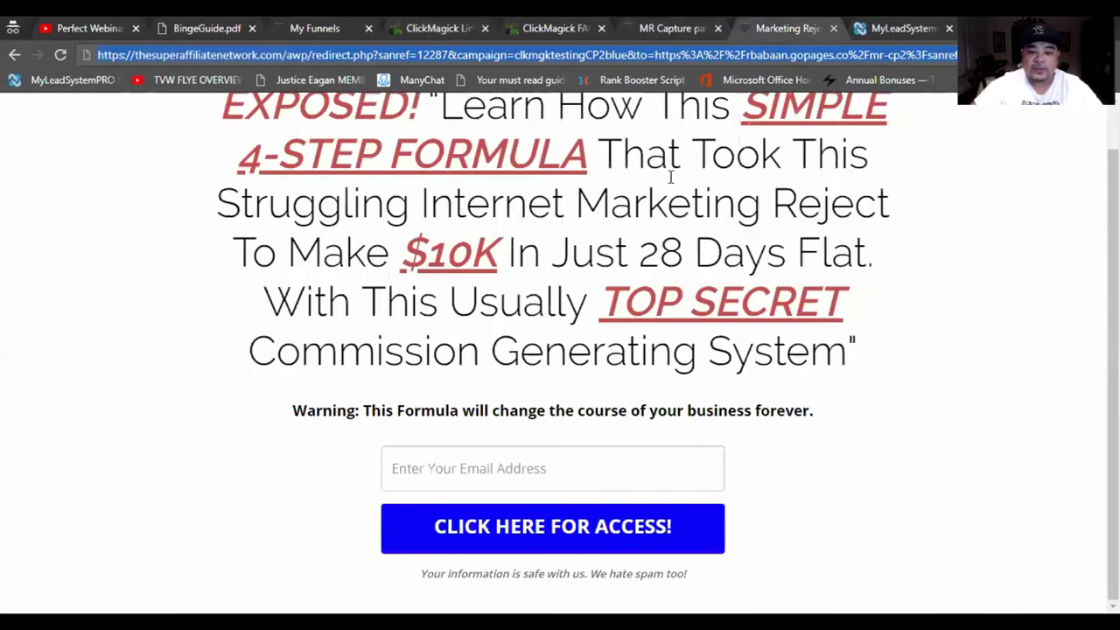
{"action": "left_click", "coordinate": [439, 29]}
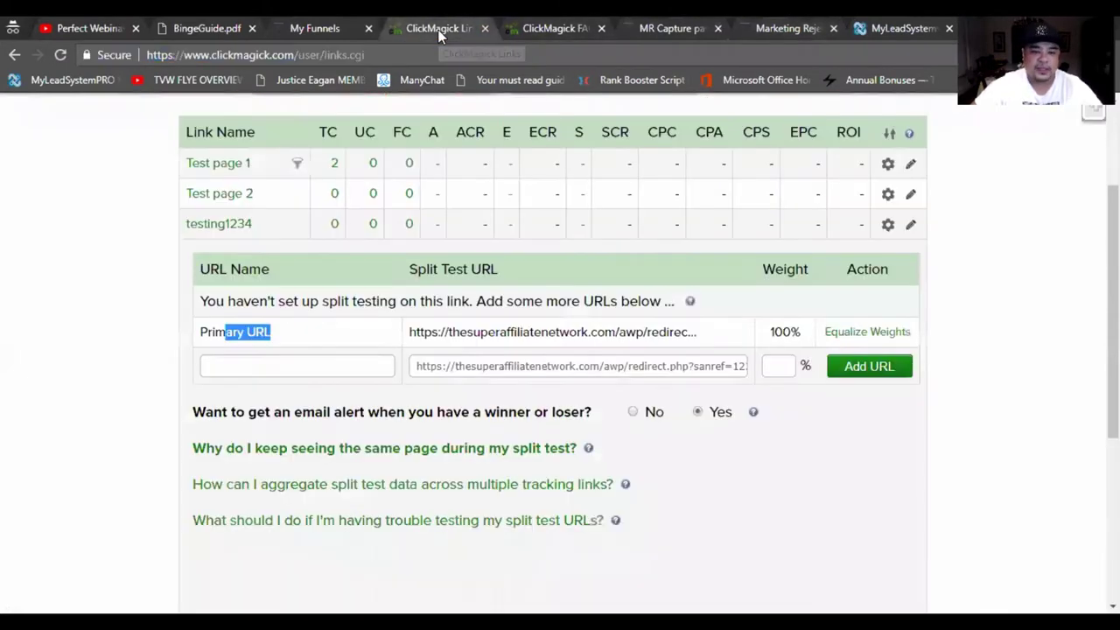
{"action": "left_click", "coordinate": [312, 364]}
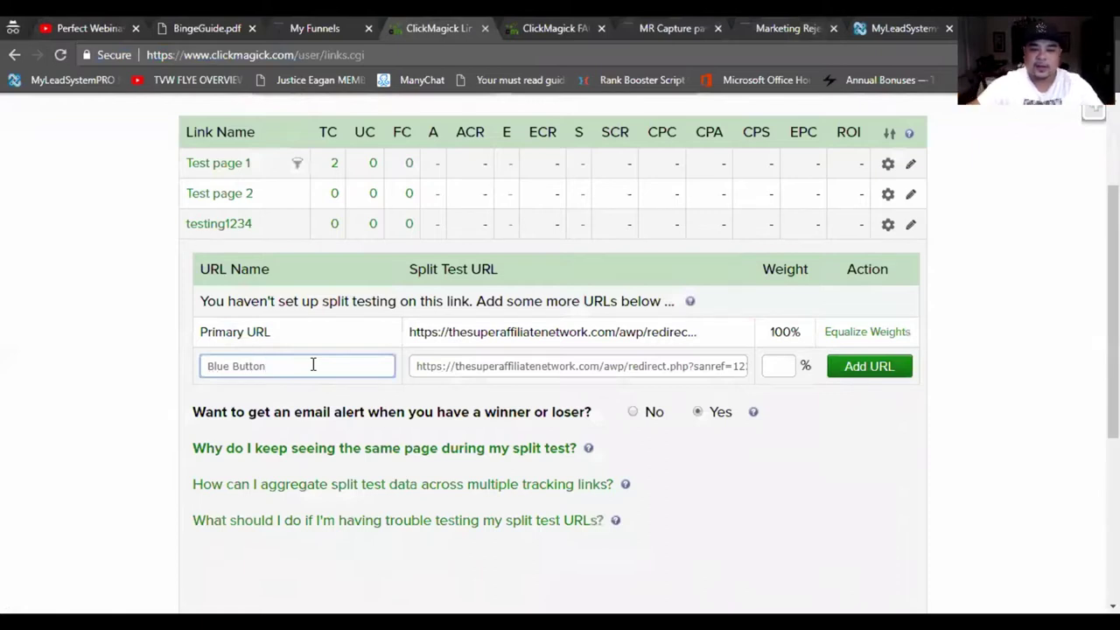
{"action": "left_click", "coordinate": [787, 365]}
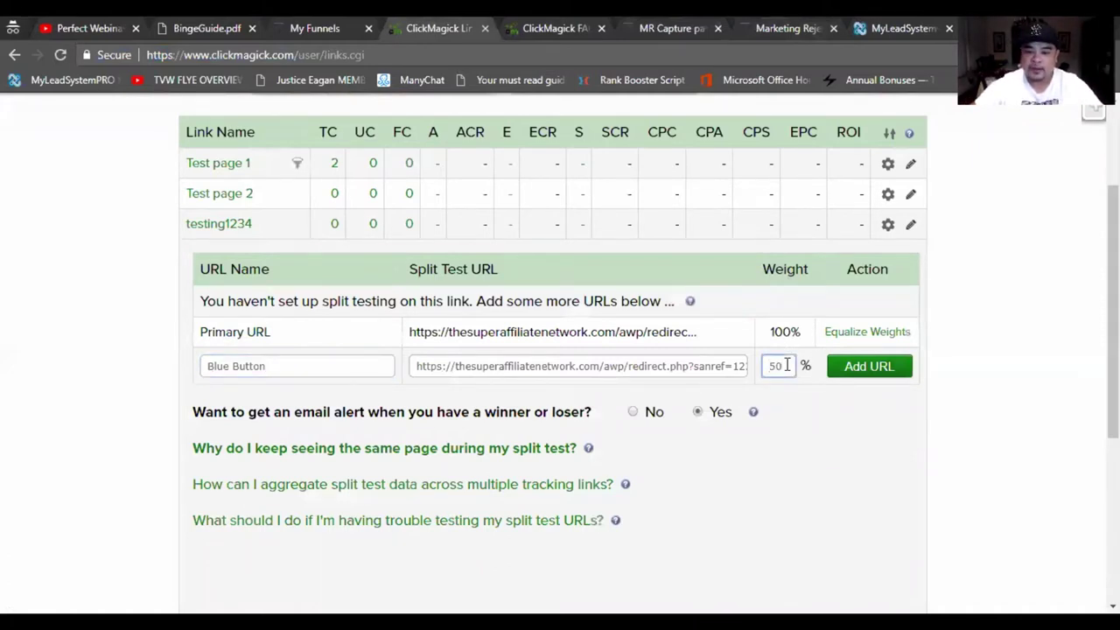
{"action": "type", "text": "50"}
{"action": "left_click", "coordinate": [855, 335]}
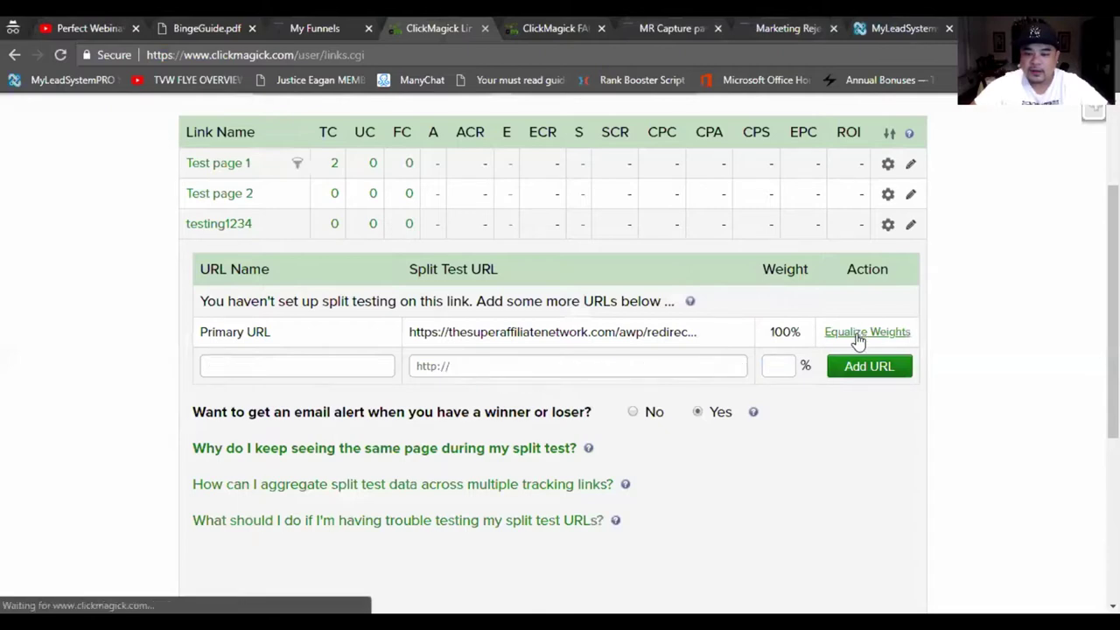
Re-paste the blue-button page 2 address into the split-test URL field
{"action": "left_click", "coordinate": [625, 367]}
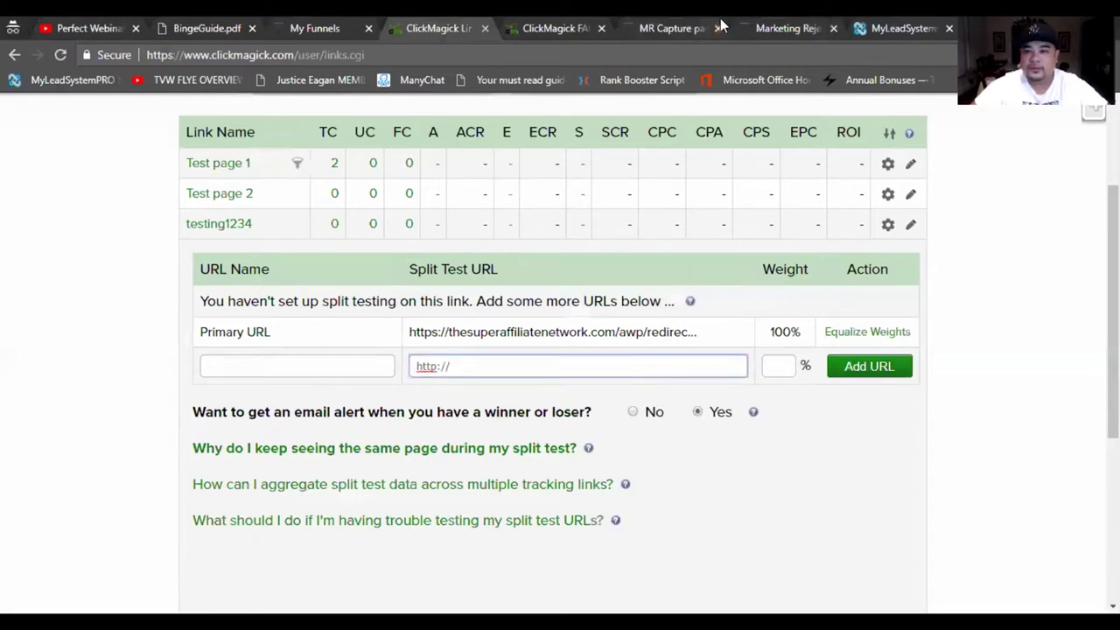
{"action": "left_click", "coordinate": [754, 26]}
{"action": "right_click", "coordinate": [547, 49]}
{"action": "left_click", "coordinate": [581, 109]}
{"action": "left_click", "coordinate": [442, 28]}
{"action": "left_click_drag", "start_coordinate": [505, 361], "coordinate": [378, 356]}
{"action": "right_click", "coordinate": [443, 364]}
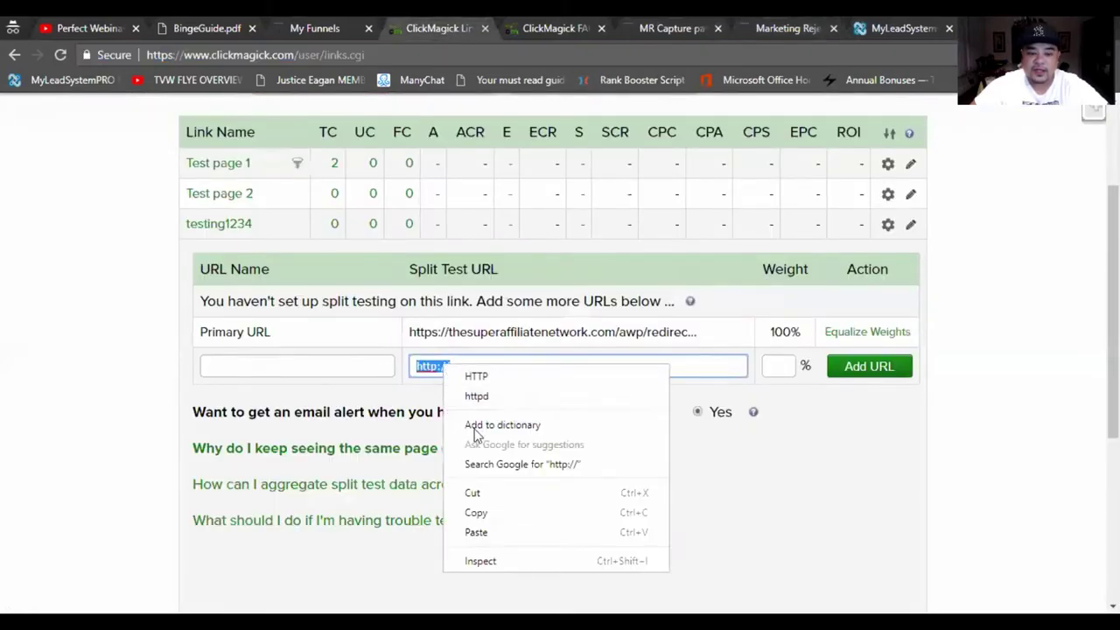
{"action": "left_click", "coordinate": [482, 532]}
Name the entry Blue Button, try adding it, and dismiss the missing-weight error
{"action": "left_click", "coordinate": [268, 367]}
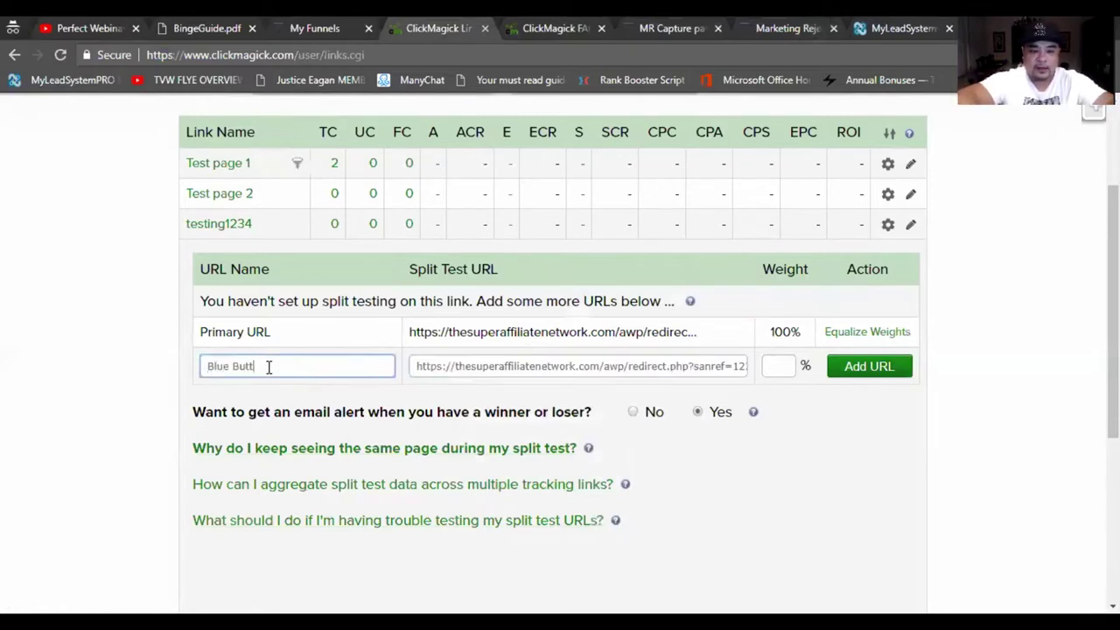
{"action": "type", "text": "Blue Button"}
{"action": "left_click", "coordinate": [869, 366]}
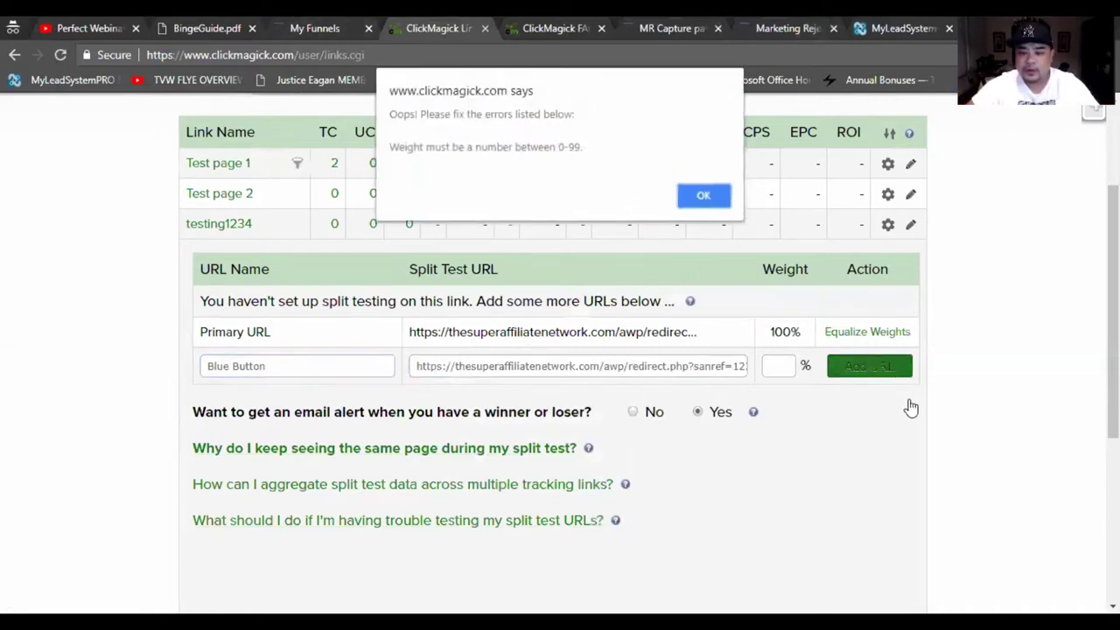
{"action": "left_click", "coordinate": [705, 195]}
Add the Blue Button URL at weight 50, splitting 50/50 with the Primary URL
{"action": "left_click", "coordinate": [778, 365]}
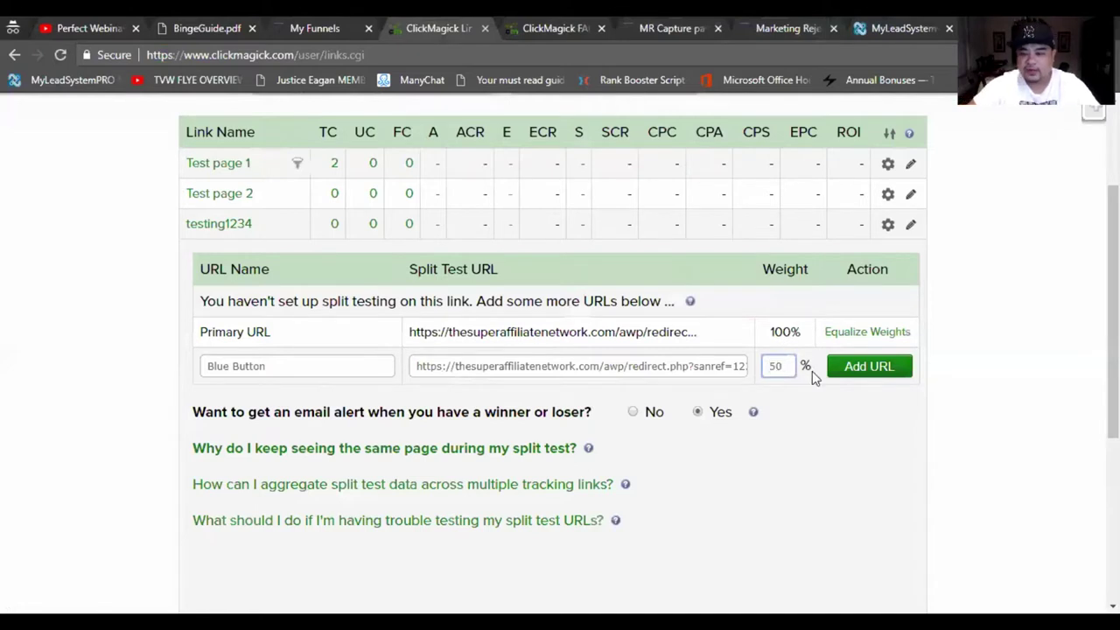
{"action": "left_click", "coordinate": [850, 374]}
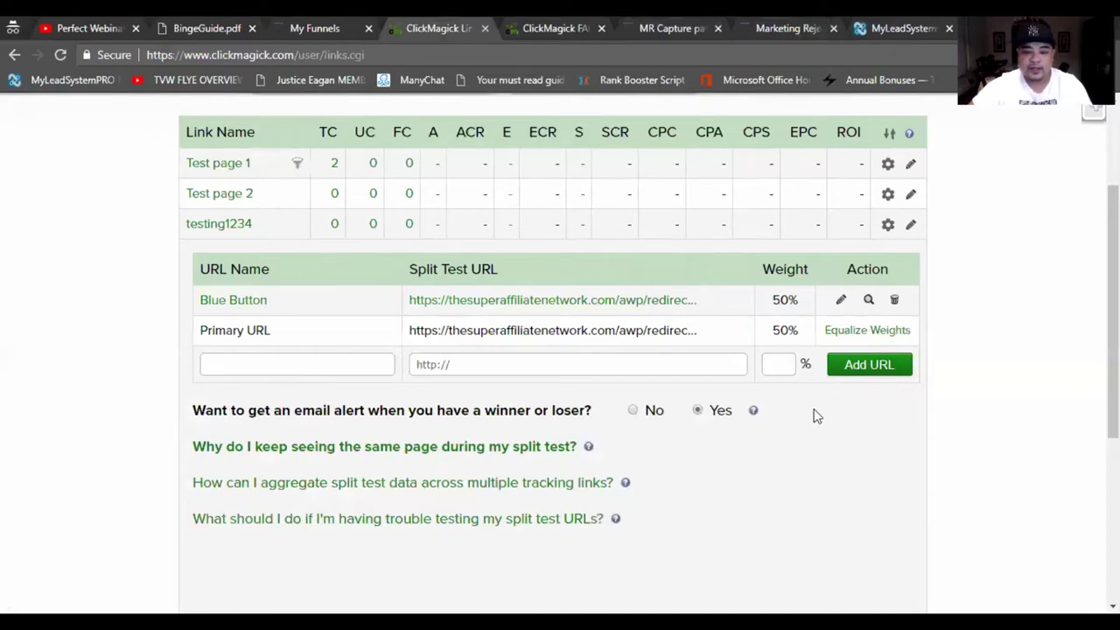
{"action": "scroll", "coordinate": [815, 415], "scroll_direction": "down", "scroll_amount": 4}
{"action": "scroll", "coordinate": [945, 327], "scroll_direction": "up", "scroll_amount": 3}
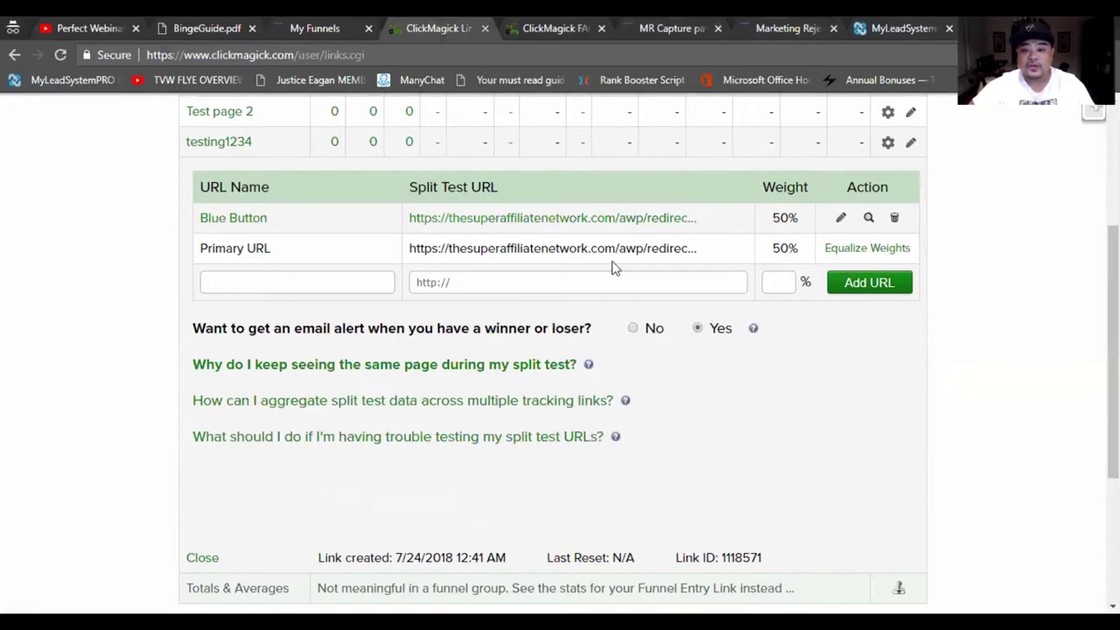
Show testing1234's split-test URLs and preview the Blue Button page in a new tab
{"action": "scroll", "coordinate": [945, 446], "scroll_direction": "up", "scroll_amount": 2}
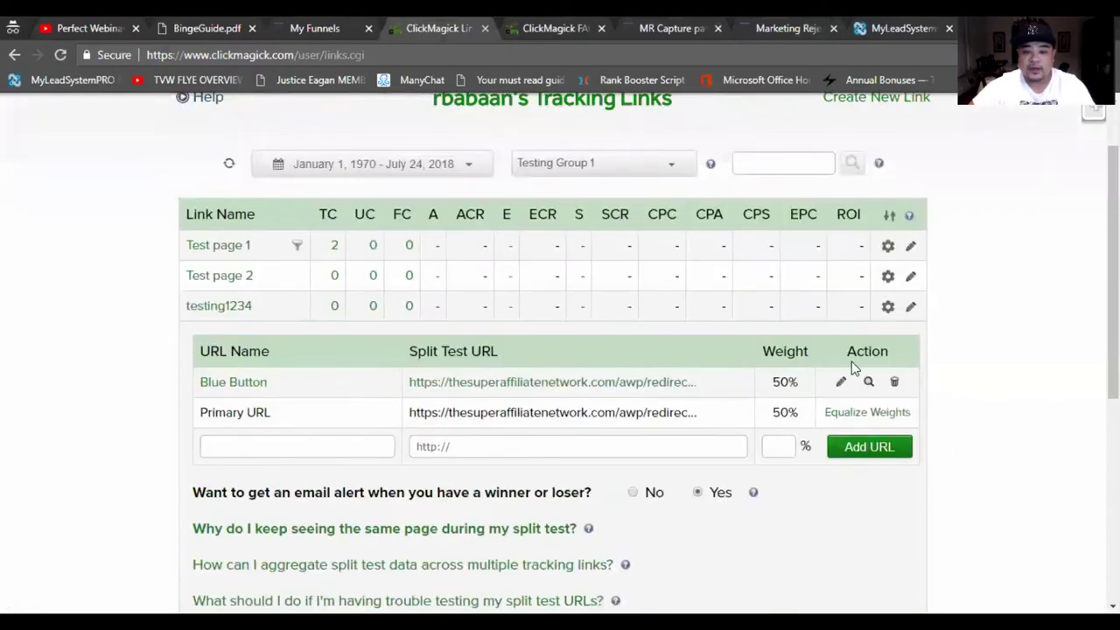
{"action": "left_click", "coordinate": [238, 309]}
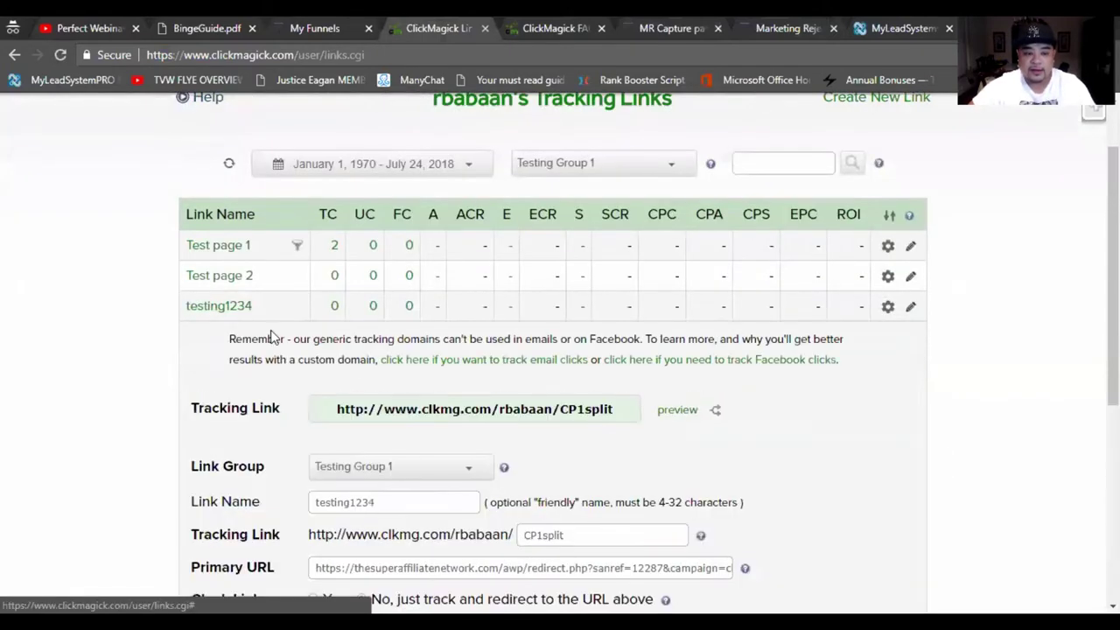
{"action": "left_click", "coordinate": [232, 309]}
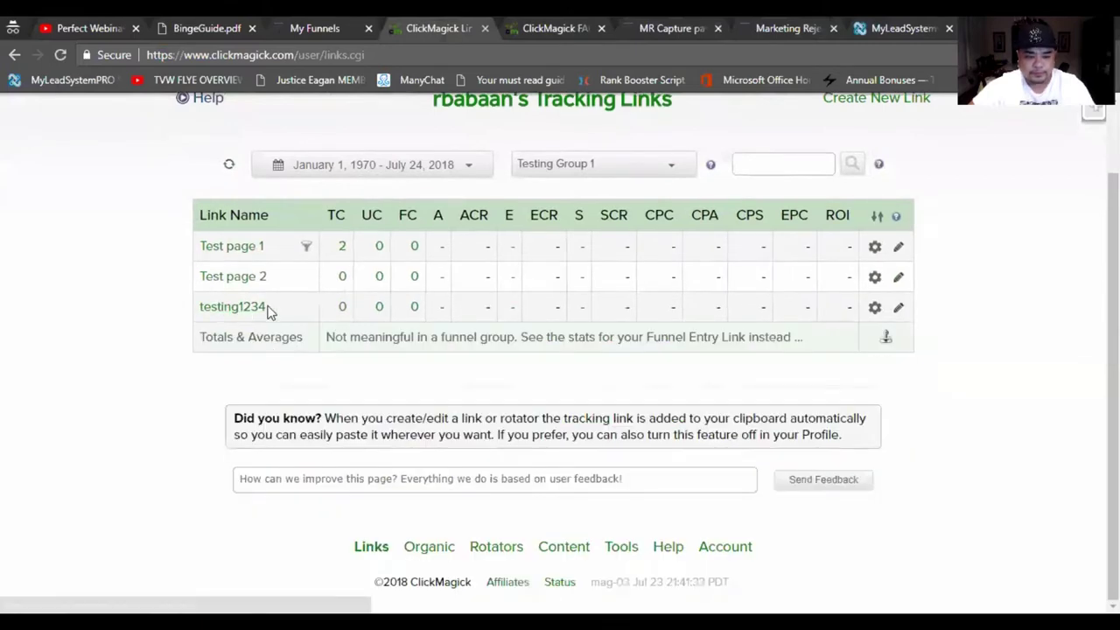
{"action": "left_click", "coordinate": [249, 310]}
{"action": "scroll", "coordinate": [493, 393], "scroll_direction": "down", "scroll_amount": 2}
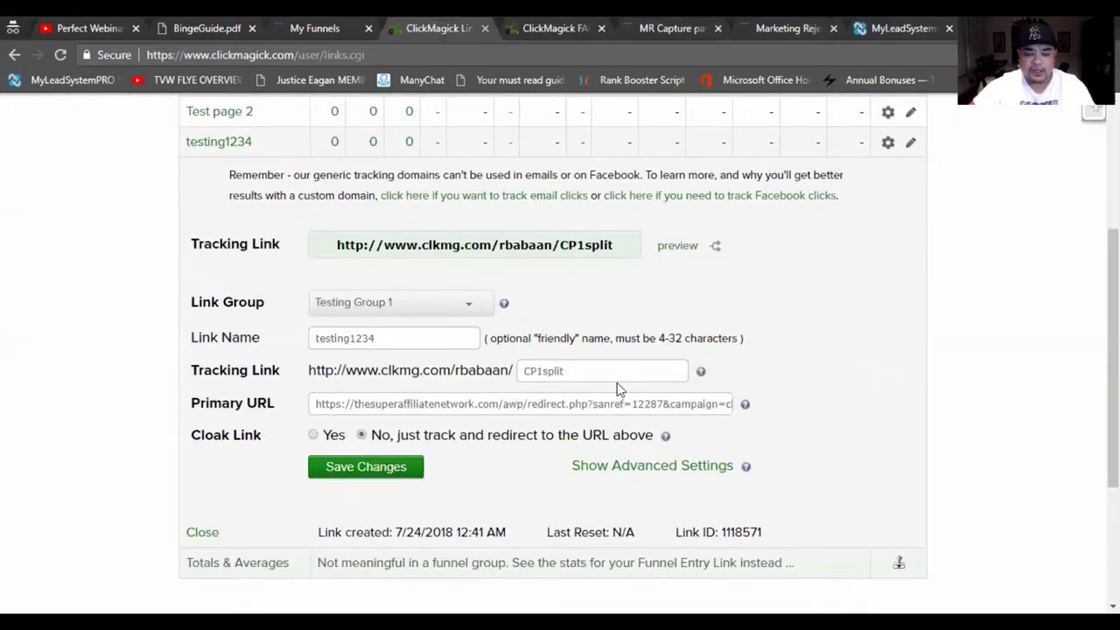
{"action": "scroll", "coordinate": [625, 389], "scroll_direction": "down", "scroll_amount": 1}
{"action": "scroll", "coordinate": [707, 305], "scroll_direction": "up", "scroll_amount": 1}
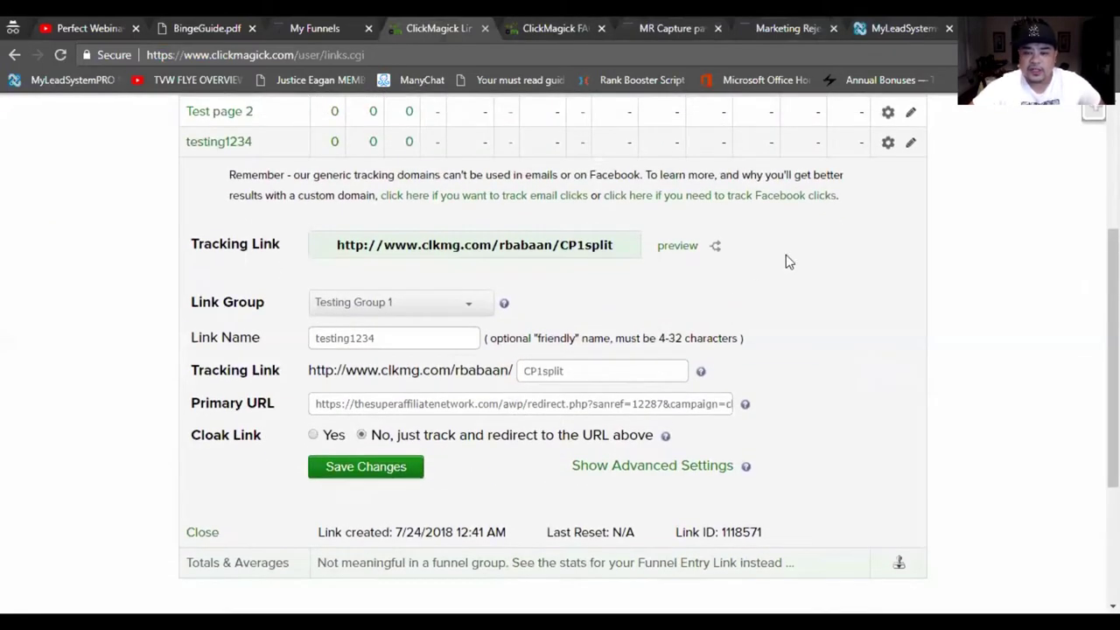
{"action": "left_click", "coordinate": [888, 143]}
{"action": "left_click", "coordinate": [918, 222]}
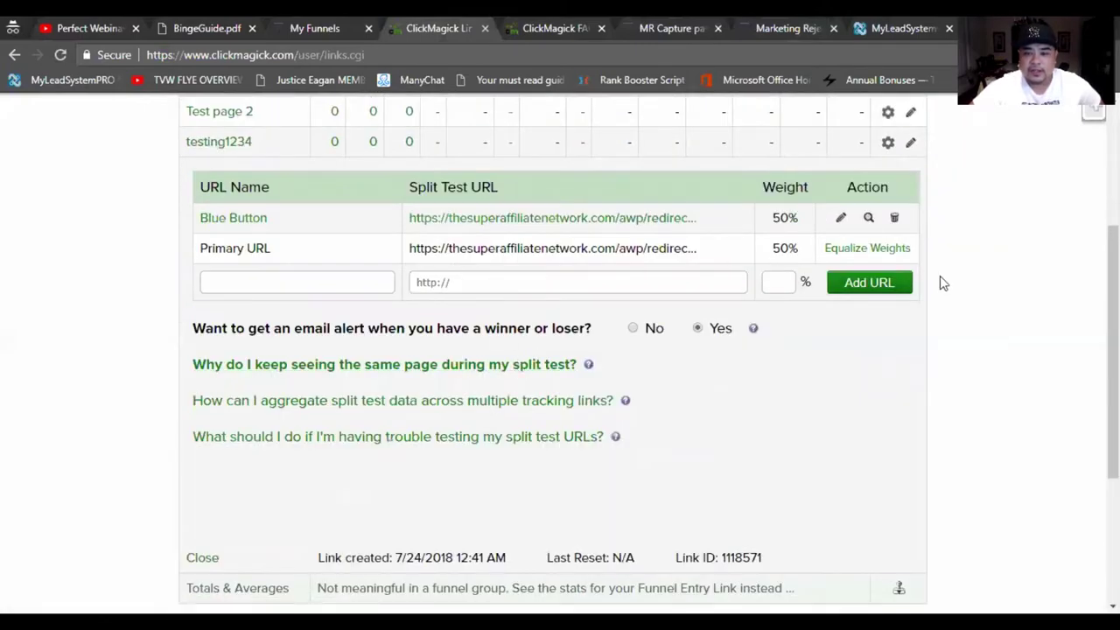
{"action": "left_click", "coordinate": [869, 220]}
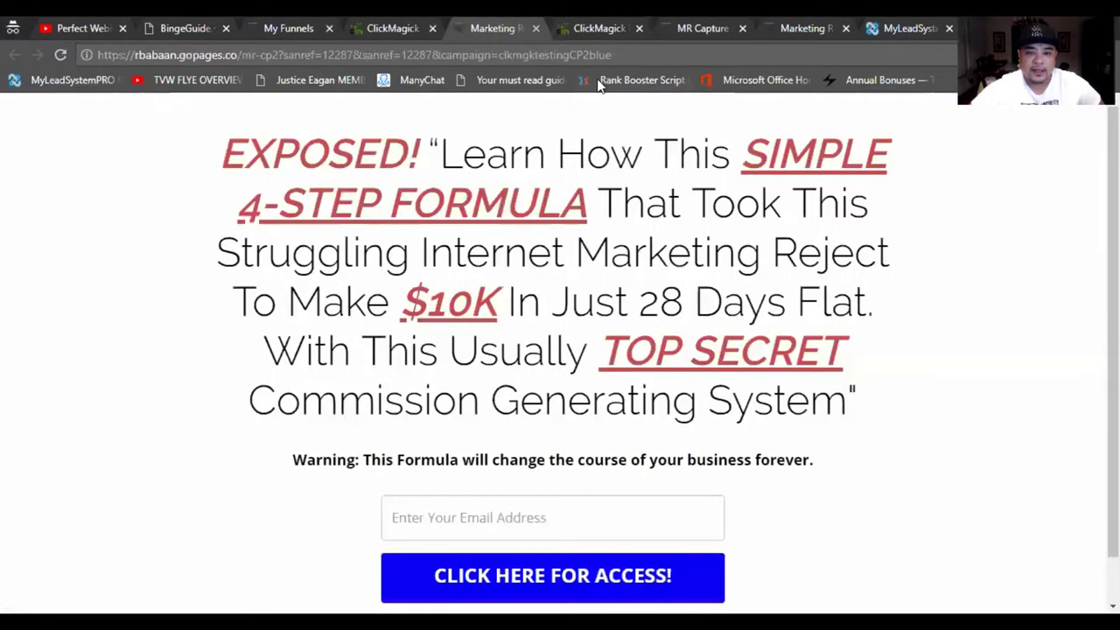
Close the preview, open testing1234's edit settings, and preview the CP1split link
{"action": "left_click", "coordinate": [536, 31]}
{"action": "scroll", "coordinate": [455, 293], "scroll_direction": "up", "scroll_amount": 1}
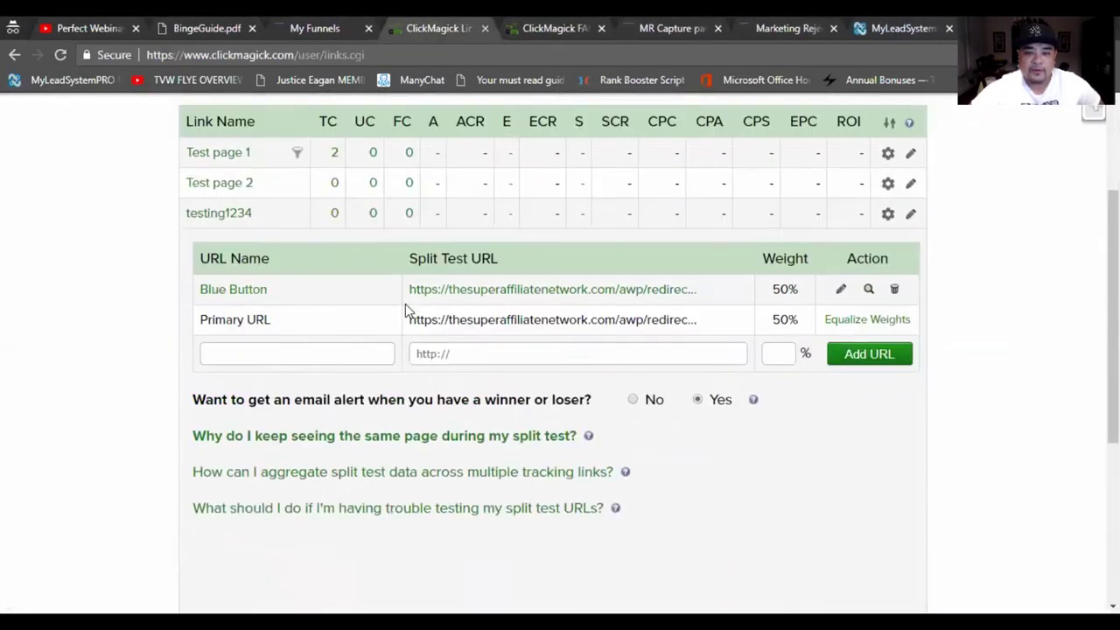
{"action": "left_click", "coordinate": [229, 226]}
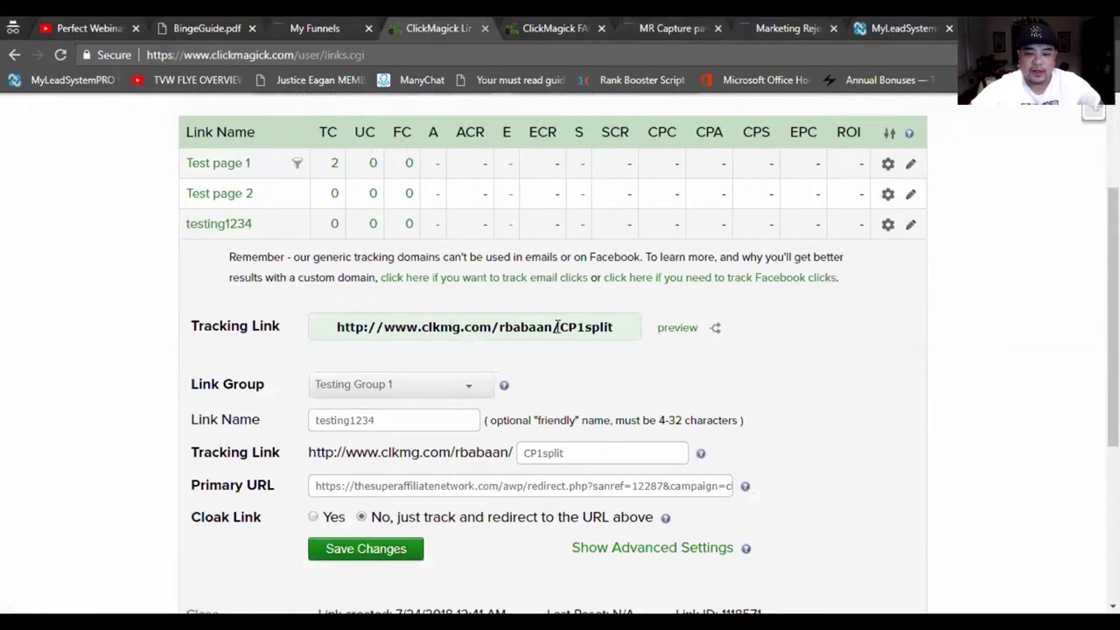
{"action": "left_click", "coordinate": [674, 327]}
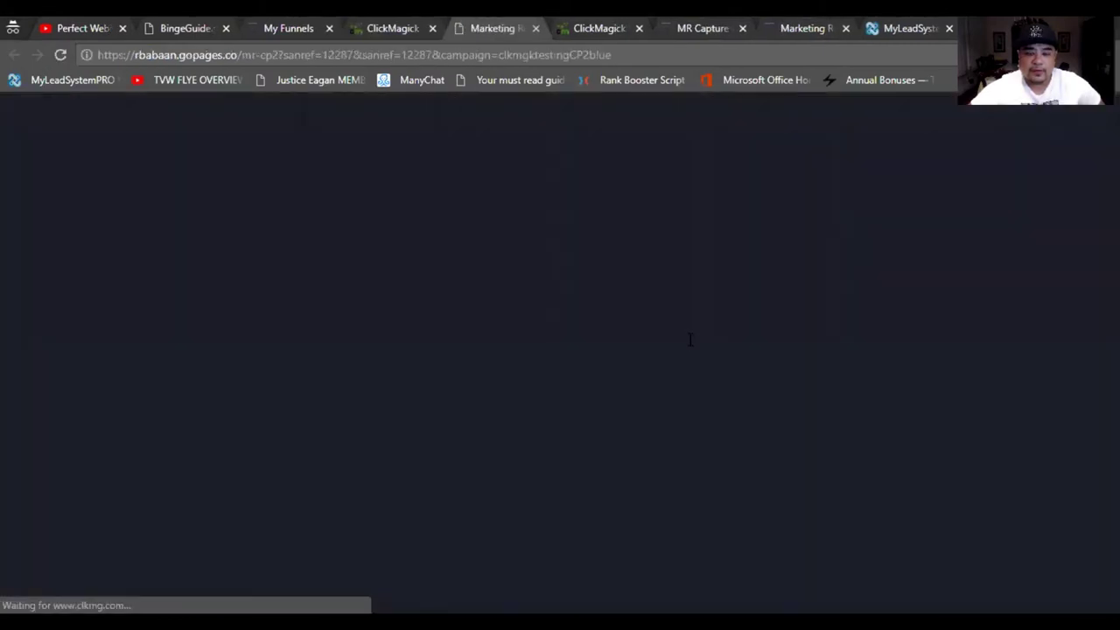
{"action": "scroll", "coordinate": [551, 525], "scroll_direction": "down", "scroll_amount": 1}
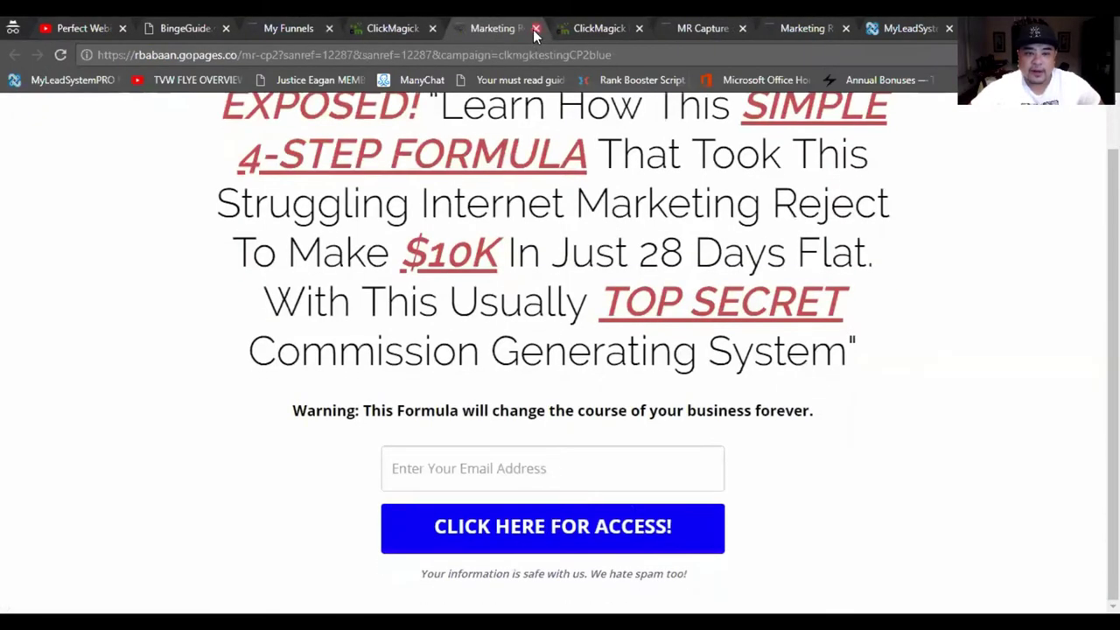
{"action": "left_click", "coordinate": [536, 29]}
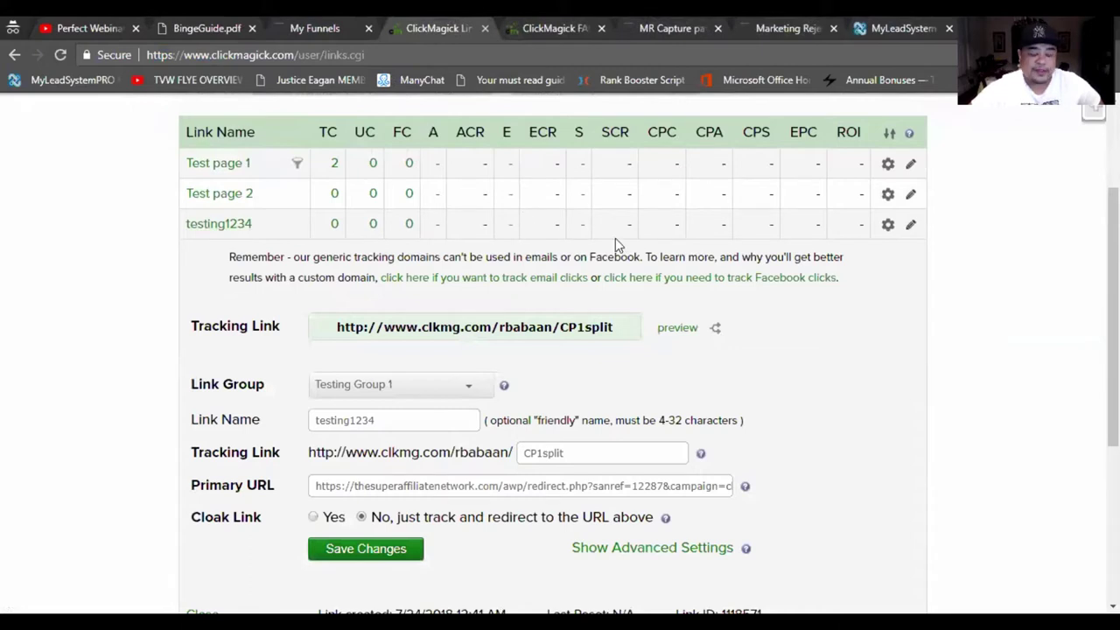
Preview CP1split several more times to confirm it alternates red-button and blue-button pages
{"action": "left_click", "coordinate": [679, 329]}
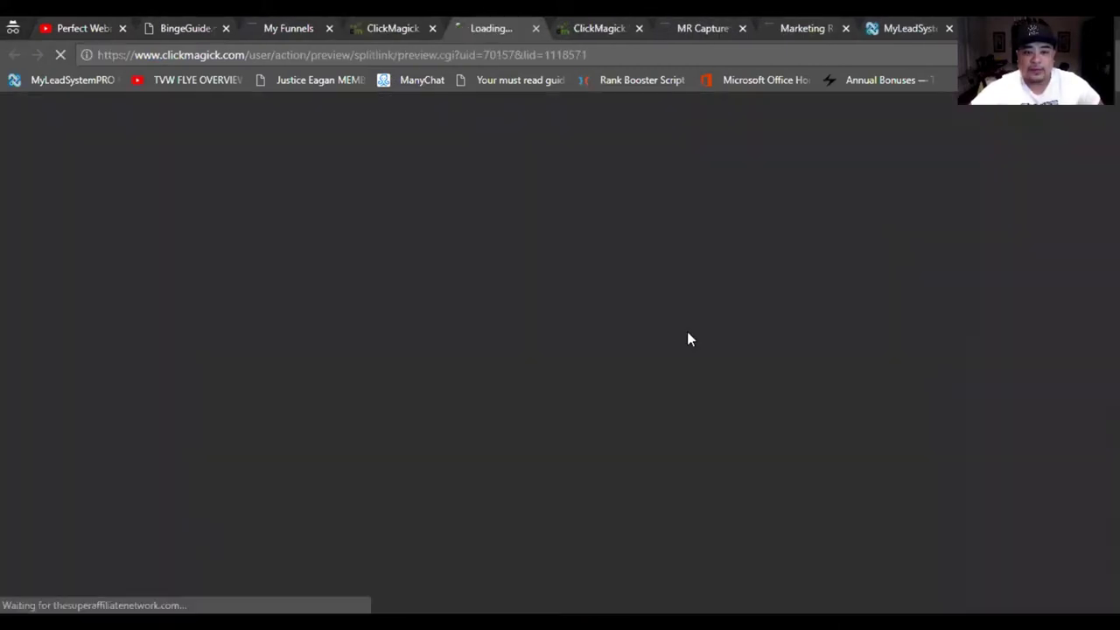
{"action": "scroll", "coordinate": [691, 326], "scroll_direction": "down", "scroll_amount": 2}
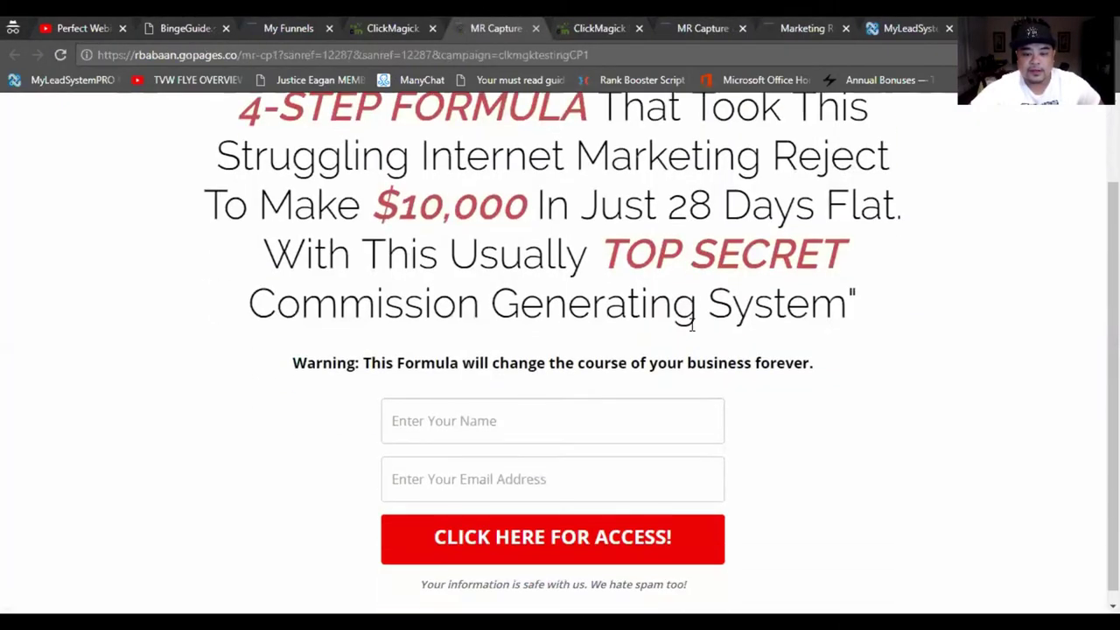
{"action": "left_click", "coordinate": [388, 30]}
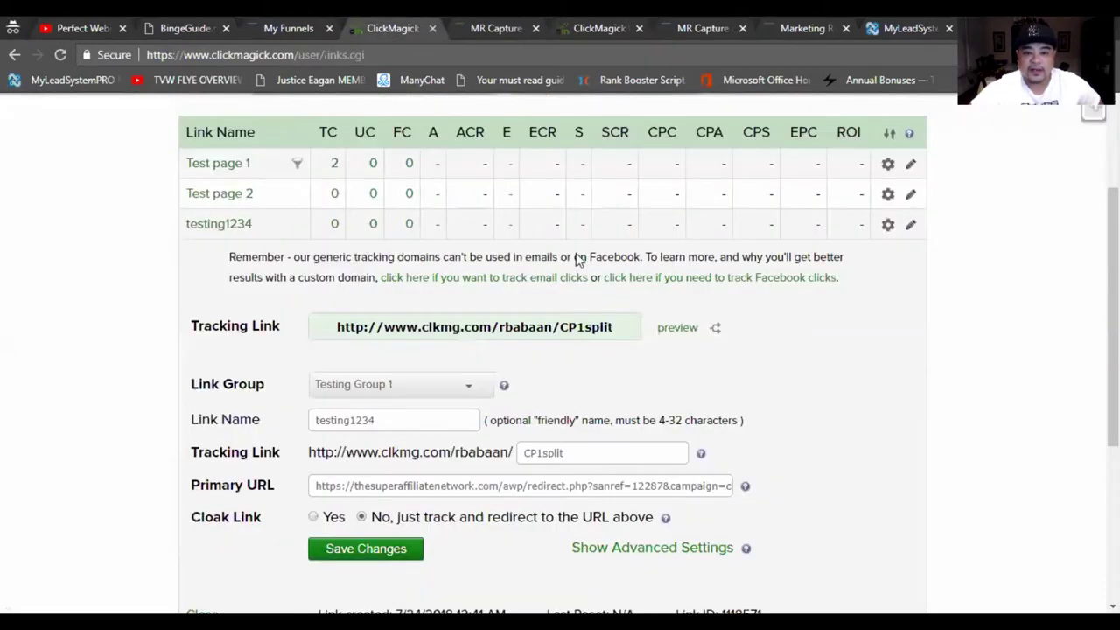
{"action": "left_click", "coordinate": [675, 328]}
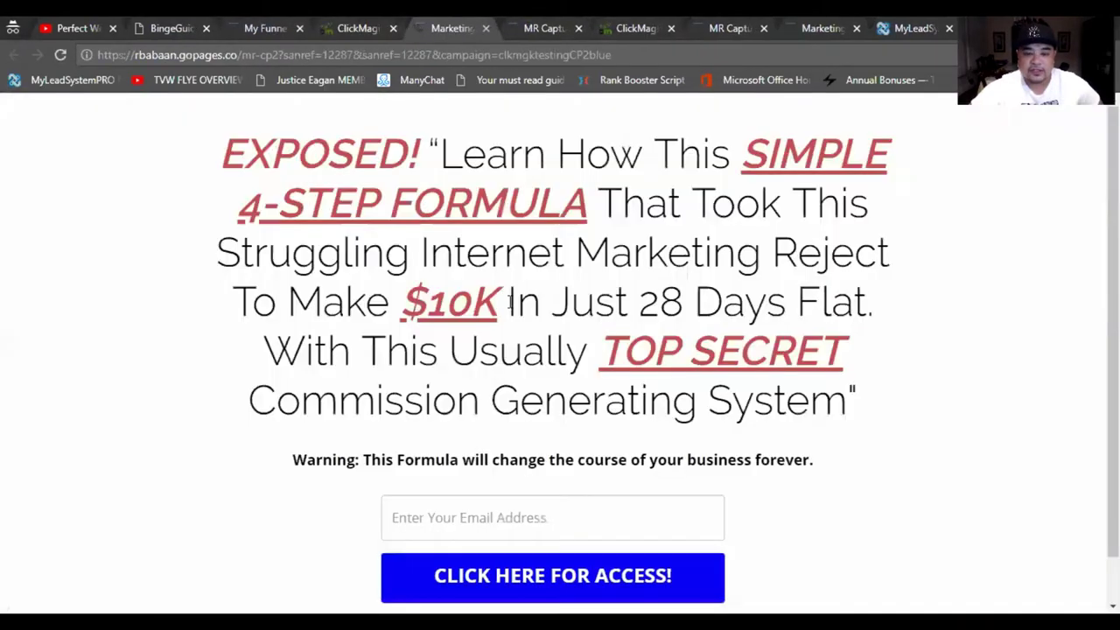
{"action": "left_click", "coordinate": [360, 29]}
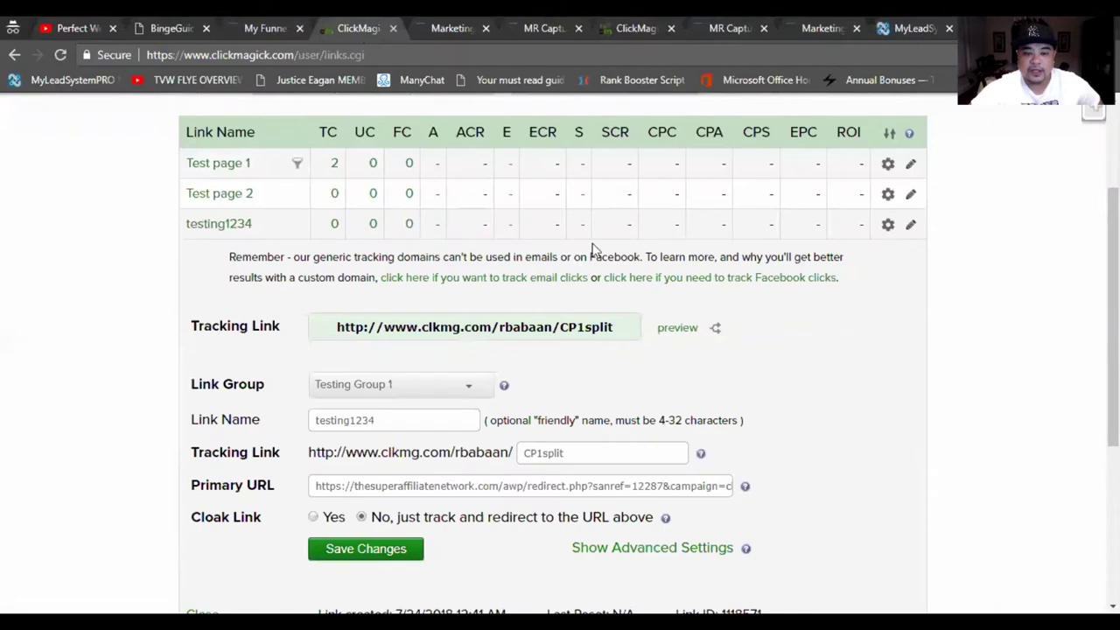
{"action": "left_click", "coordinate": [678, 328]}
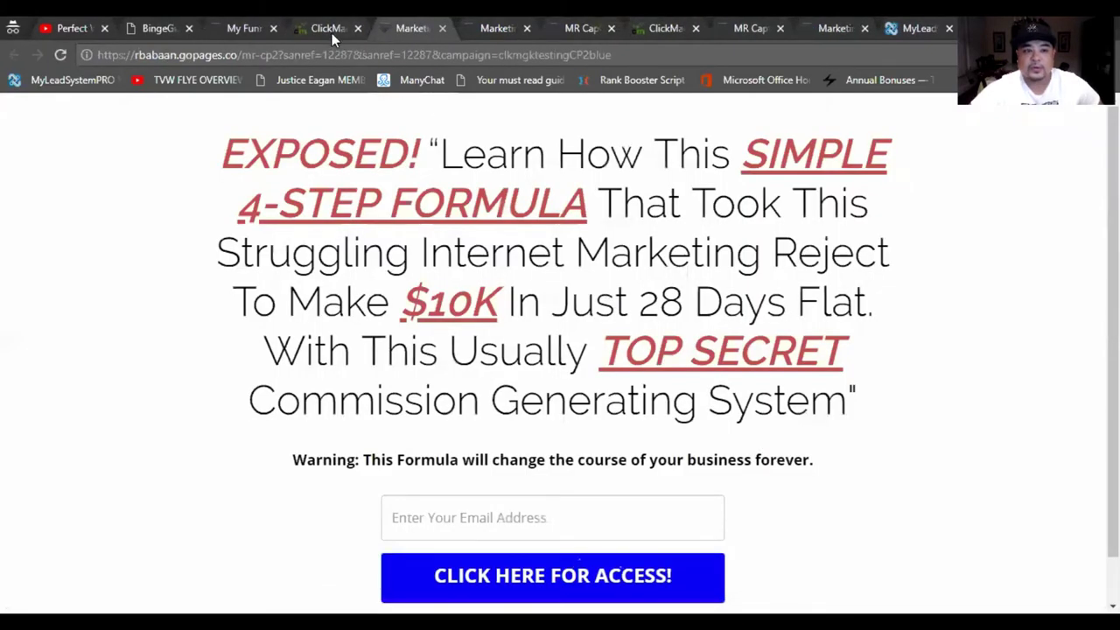
{"action": "left_click", "coordinate": [331, 31]}
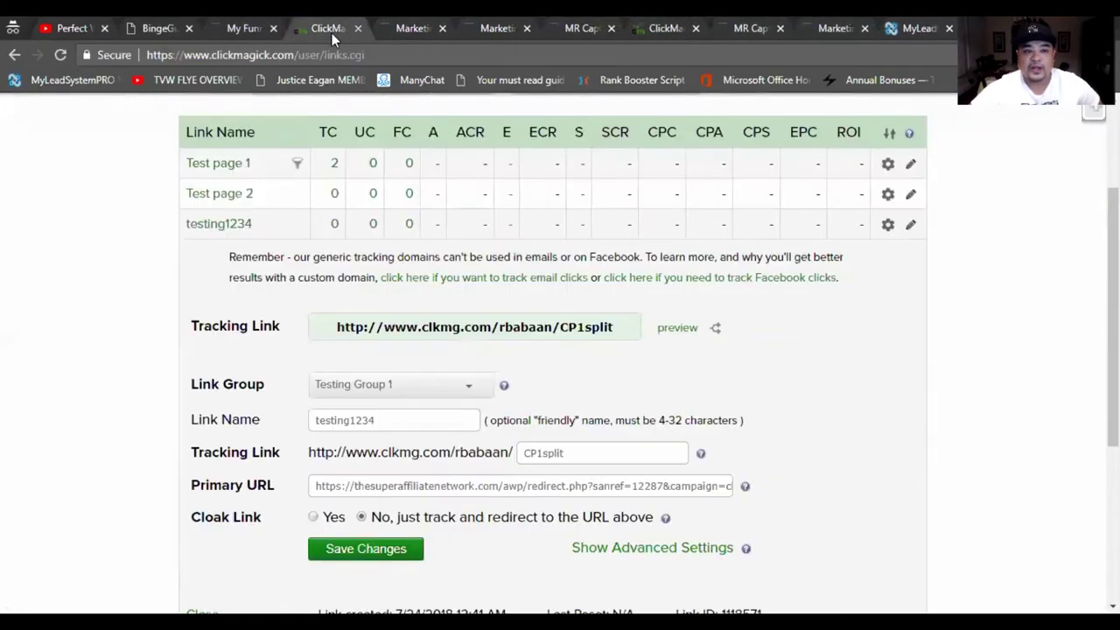
Close the MyLeadSystemPRO member dashboard and show the Funnelizer's Active Funnels list with mr, mr-cp1 and mr-cp2
{"action": "left_click", "coordinate": [910, 28]}
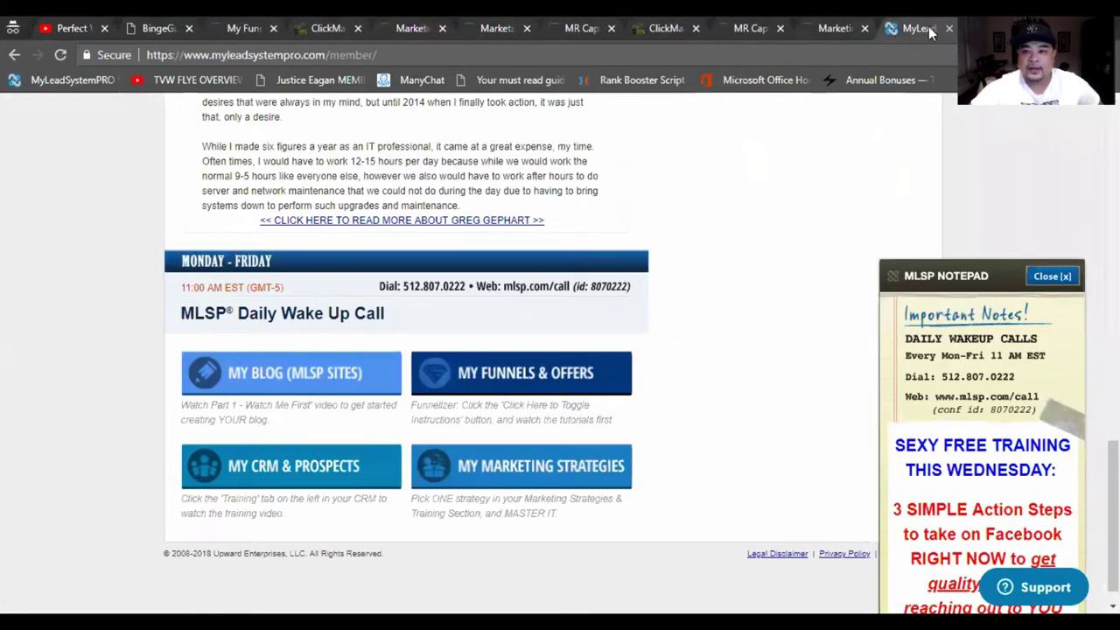
{"action": "left_click", "coordinate": [948, 28]}
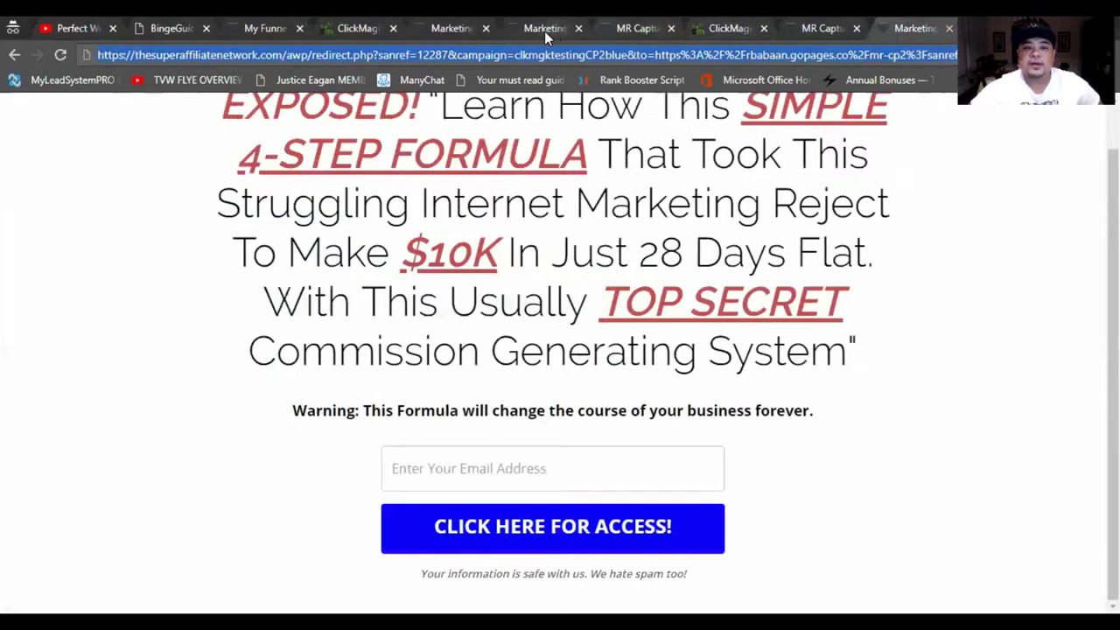
{"action": "left_click", "coordinate": [260, 29]}
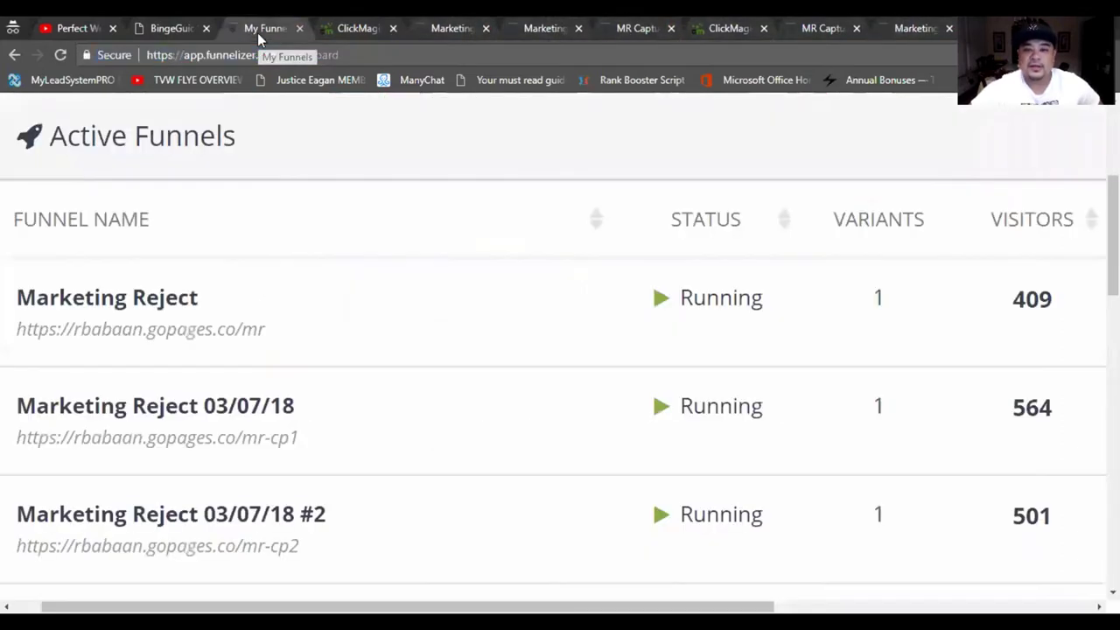